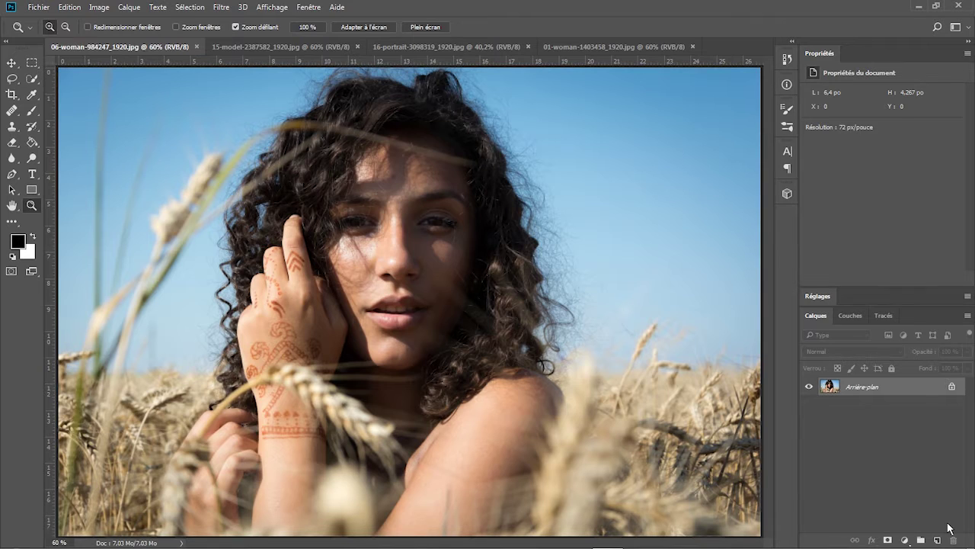
Duplicate the Arrière-plan layer of the wheat-field portrait
right_click(896, 396)
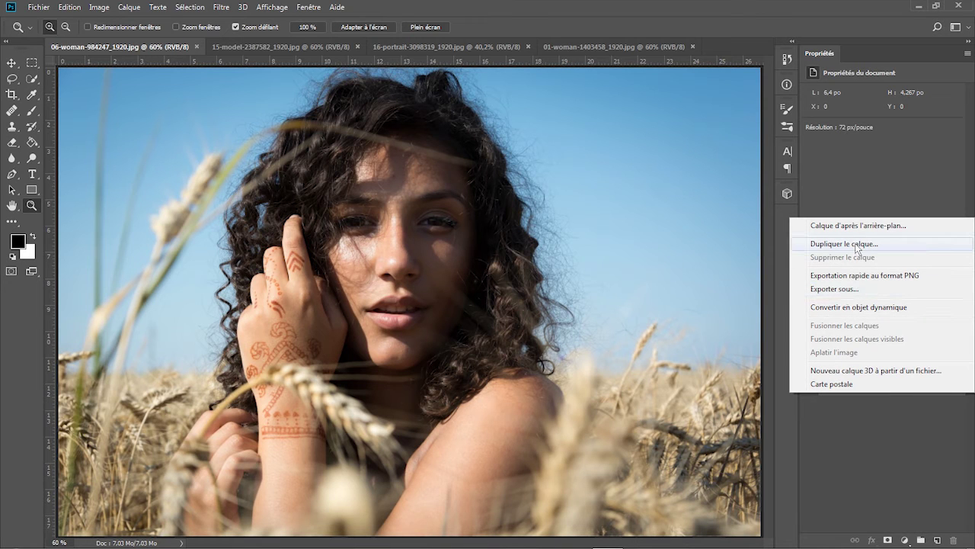
click(872, 446)
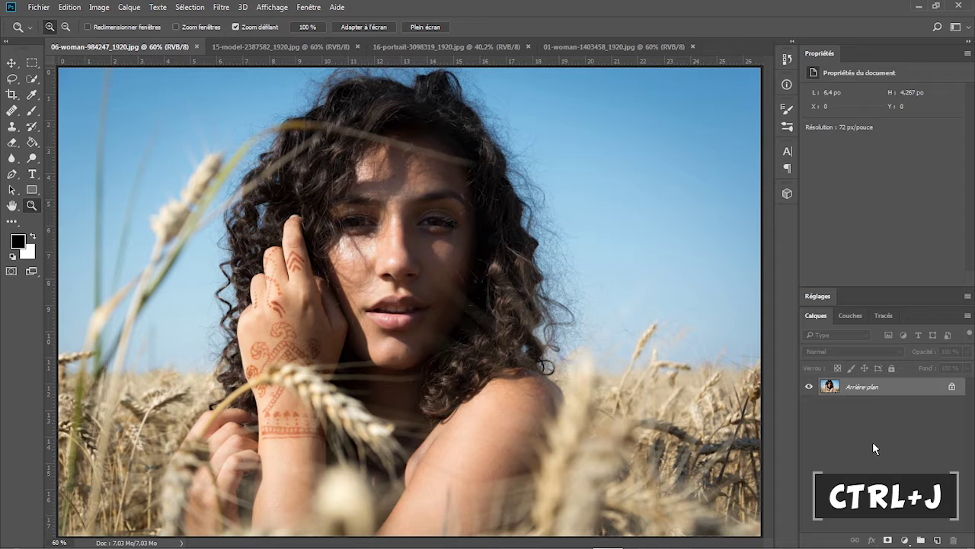
key(ctrl+j)
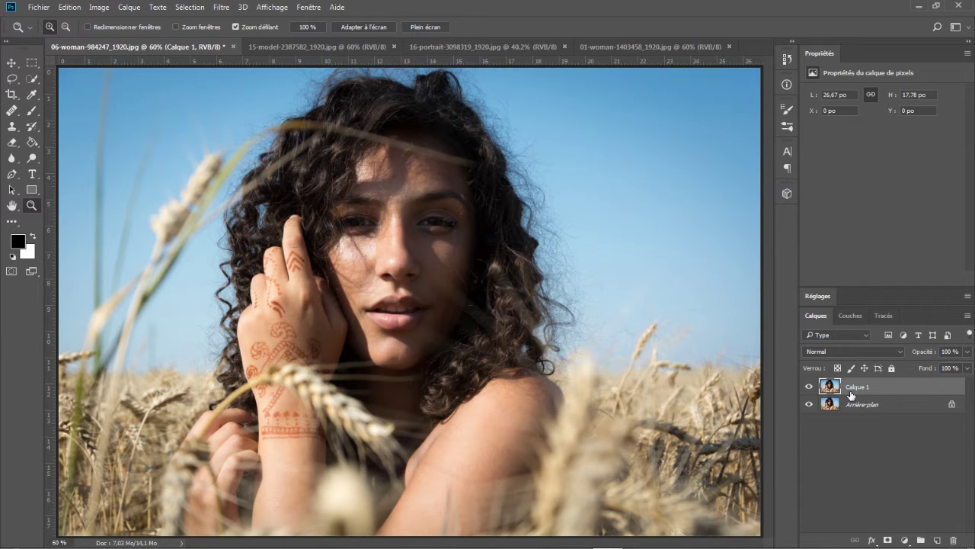
Generate a 3D normal map on the duplicated layer with Flou 0,5 and Echelle détaillée 120 %, and collapse the 3D options
click(222, 7)
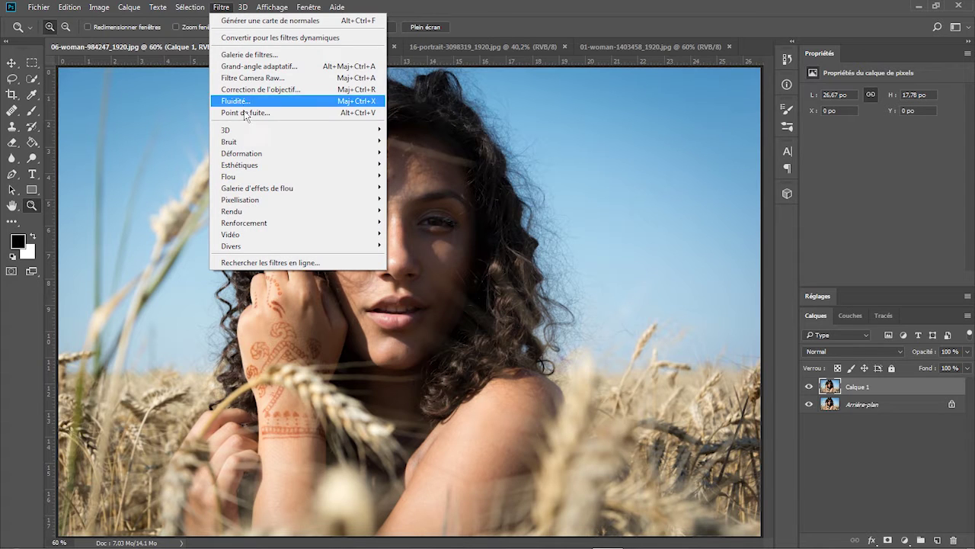
mouse_move(244, 129)
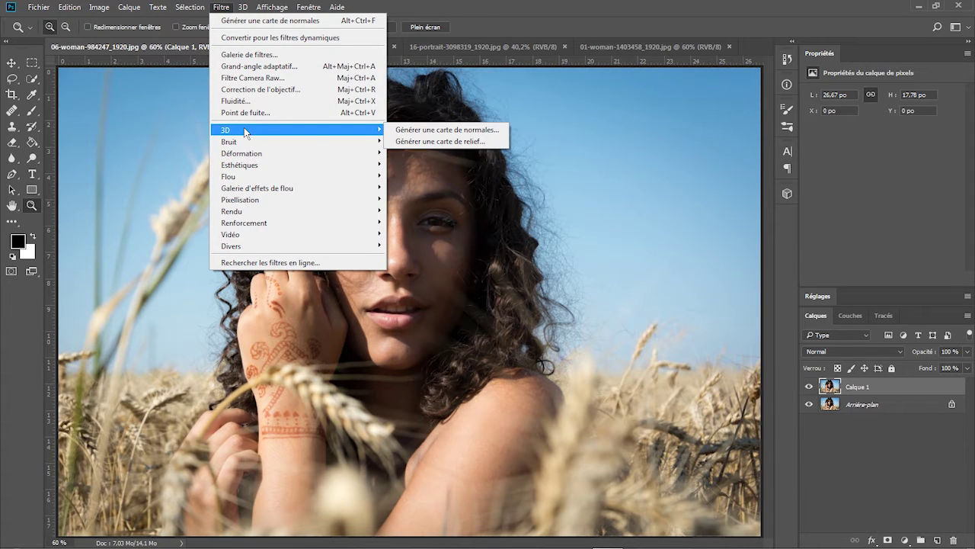
click(404, 131)
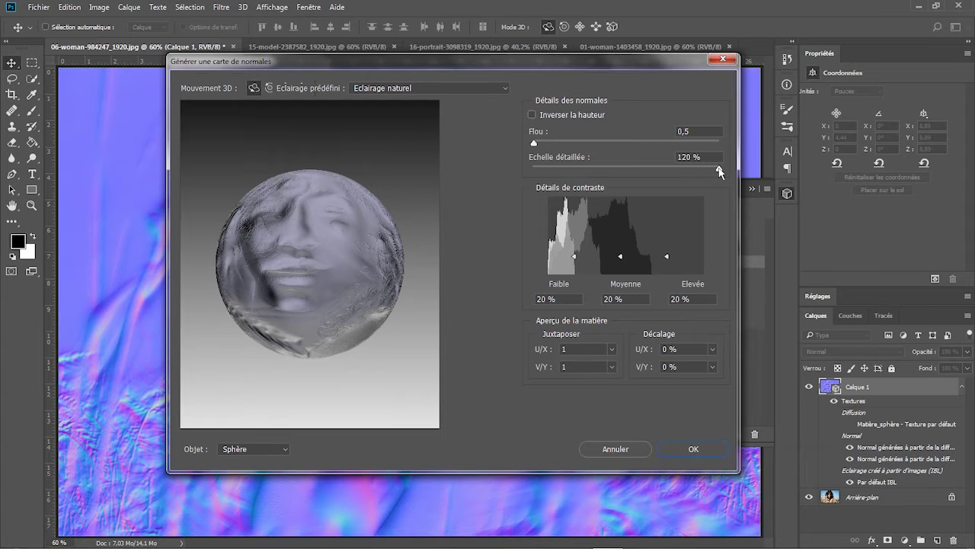
drag(718, 168, 572, 171)
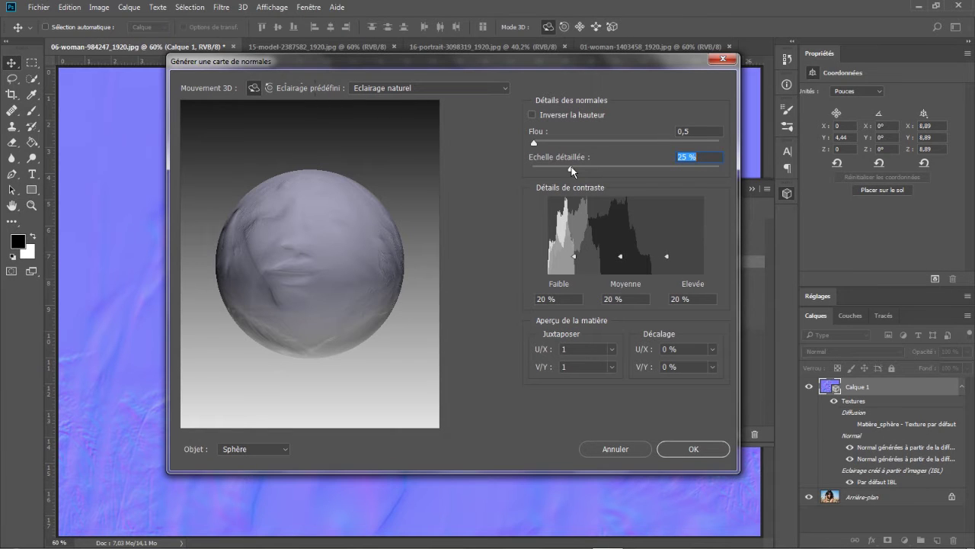
drag(573, 171, 730, 180)
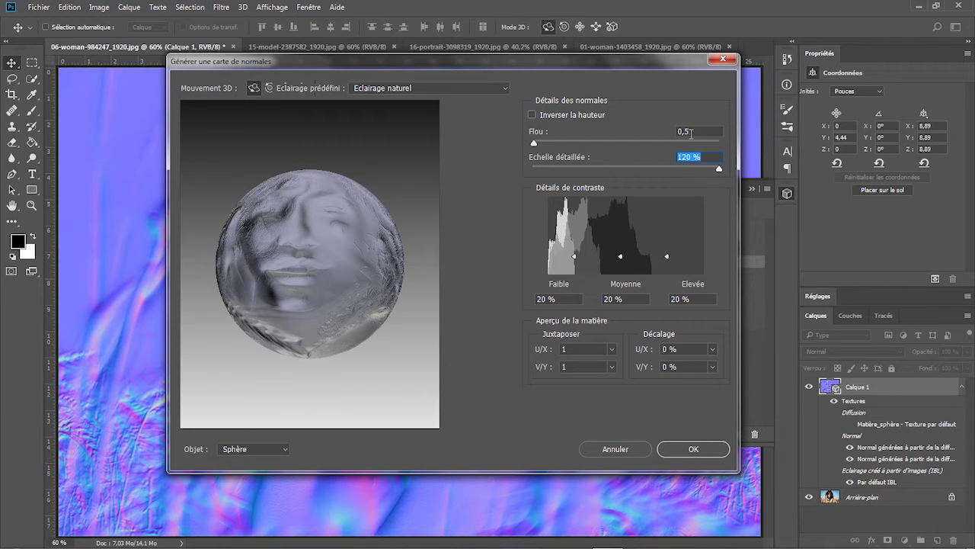
click(707, 450)
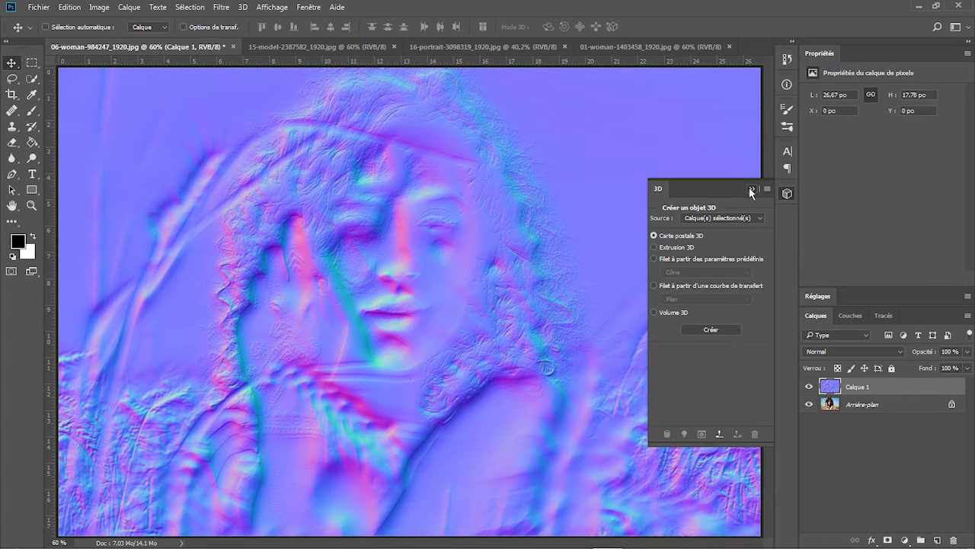
click(751, 189)
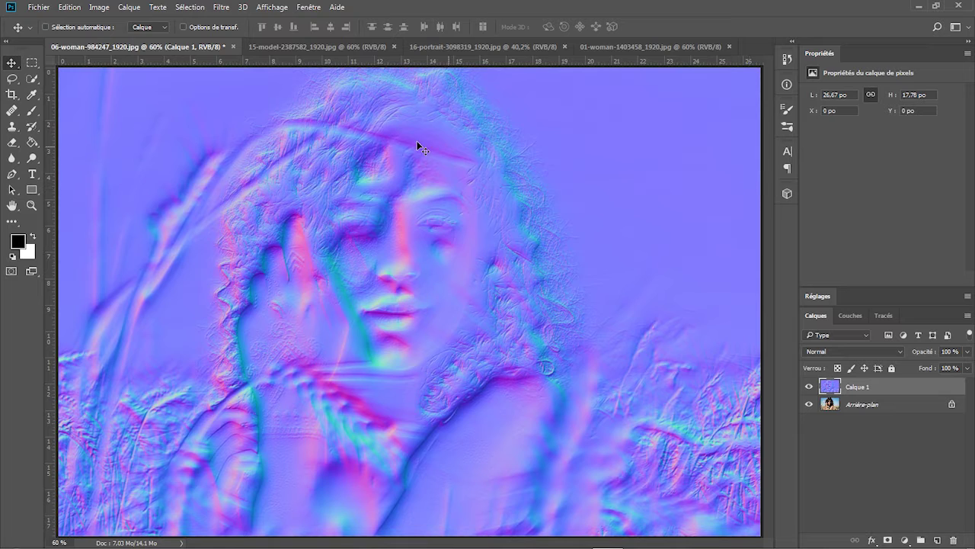
Desaturate the normal-map layer and invert it to a negative
click(101, 9)
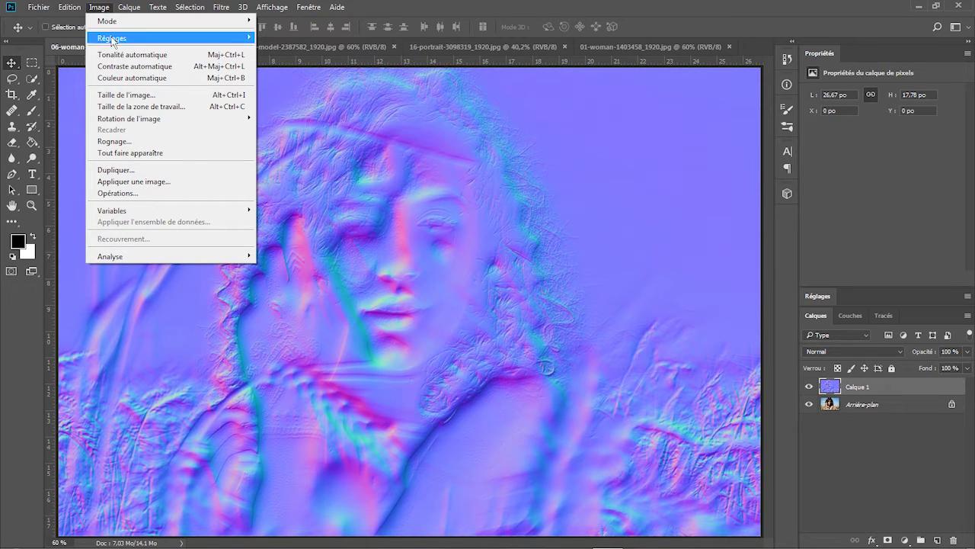
mouse_move(113, 38)
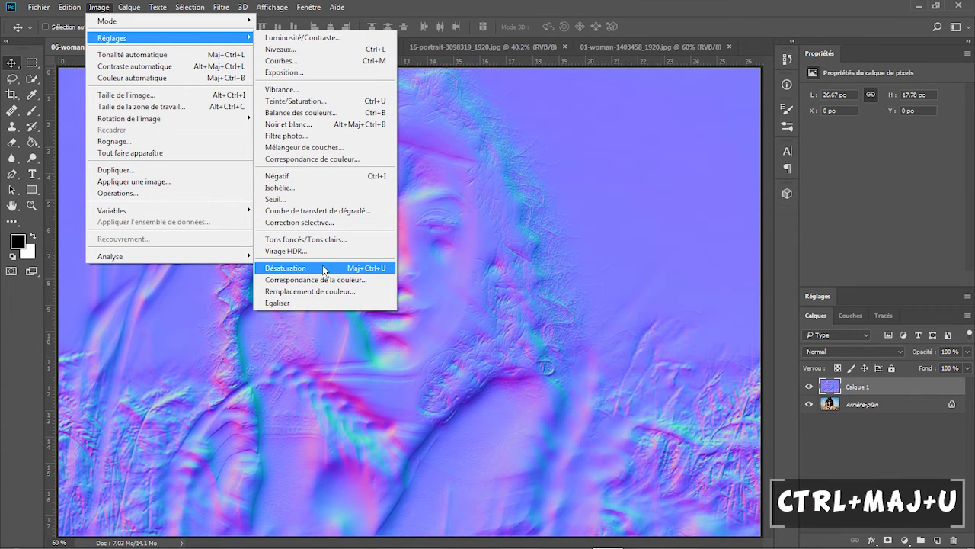
click(379, 271)
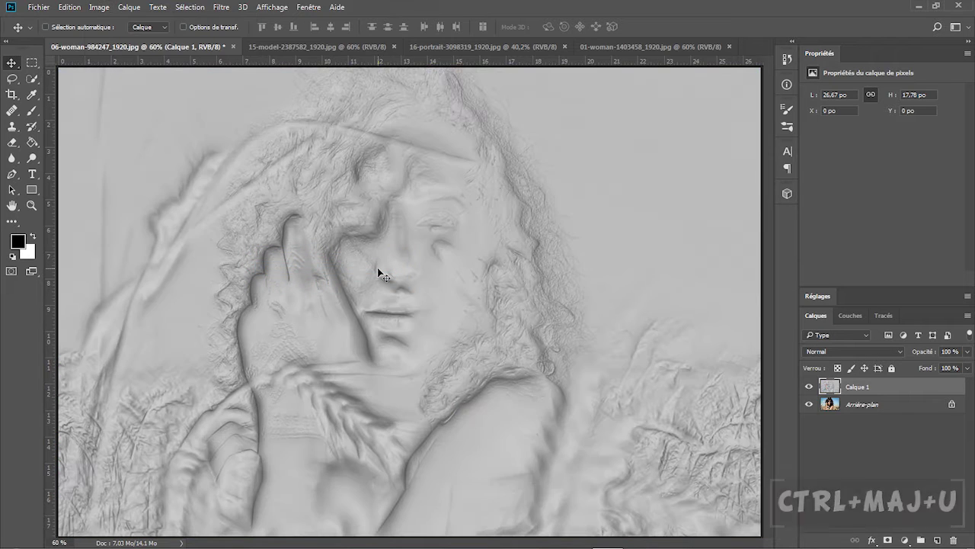
click(98, 8)
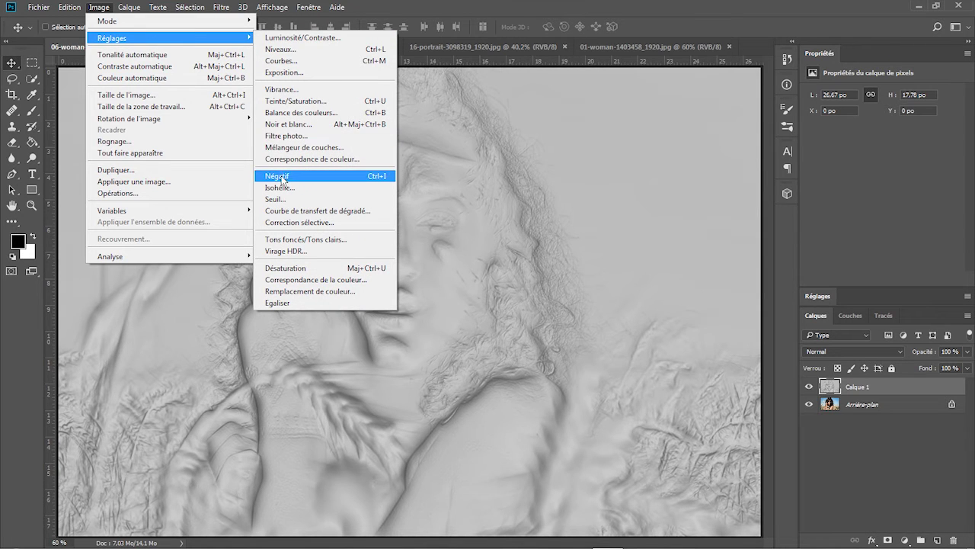
click(379, 179)
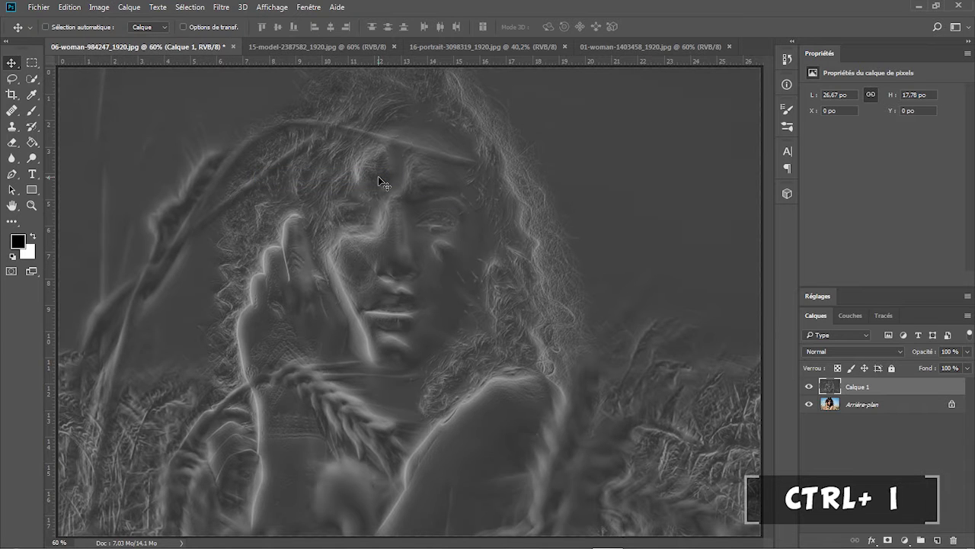
Set the blend mode of Calque 1 to Lumière tamisée and compare the image with and without it
click(843, 351)
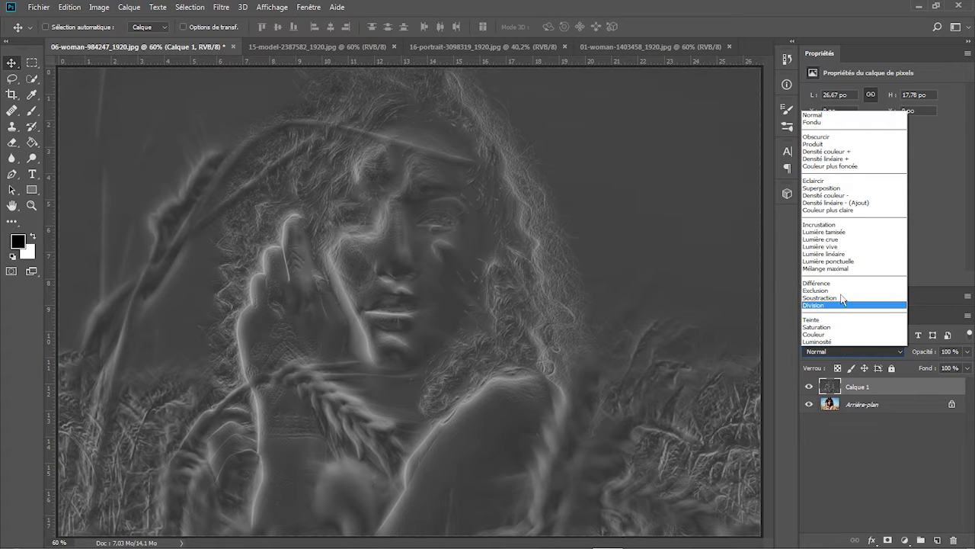
click(845, 239)
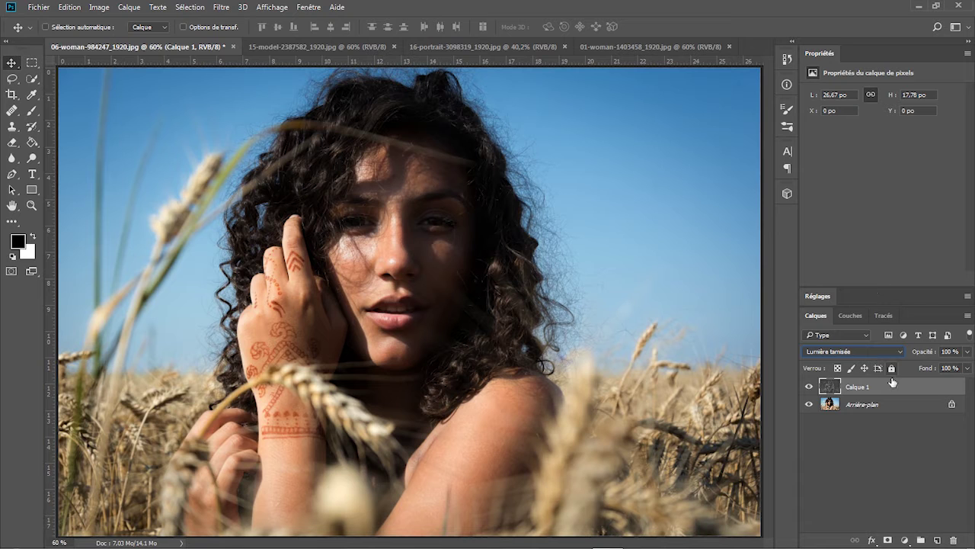
click(810, 387)
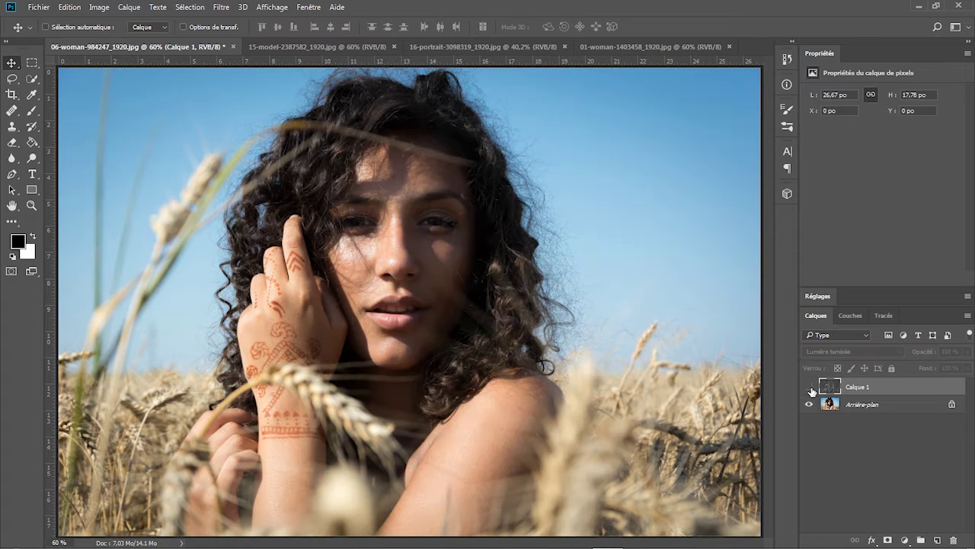
click(810, 387)
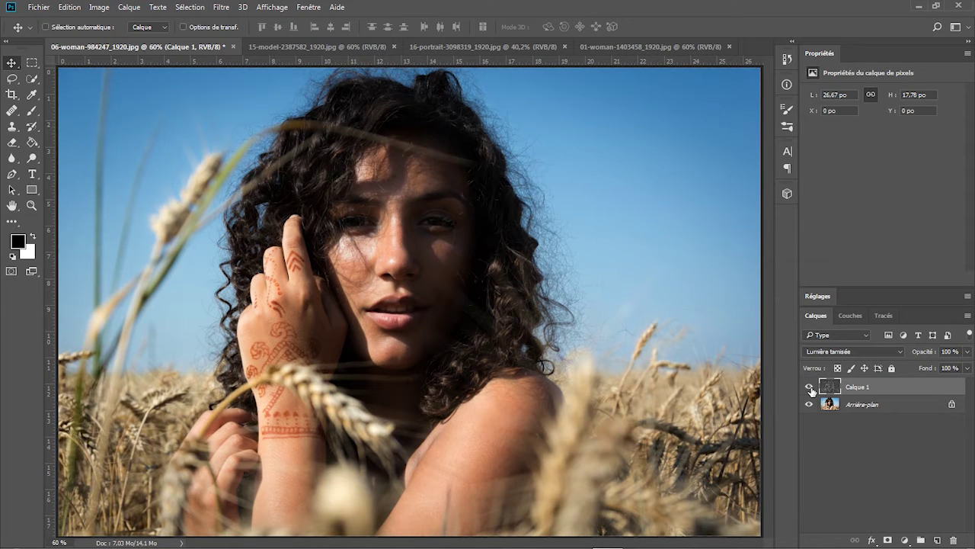
Add a Courbes adjustment layer clipped to Calque 1
click(906, 540)
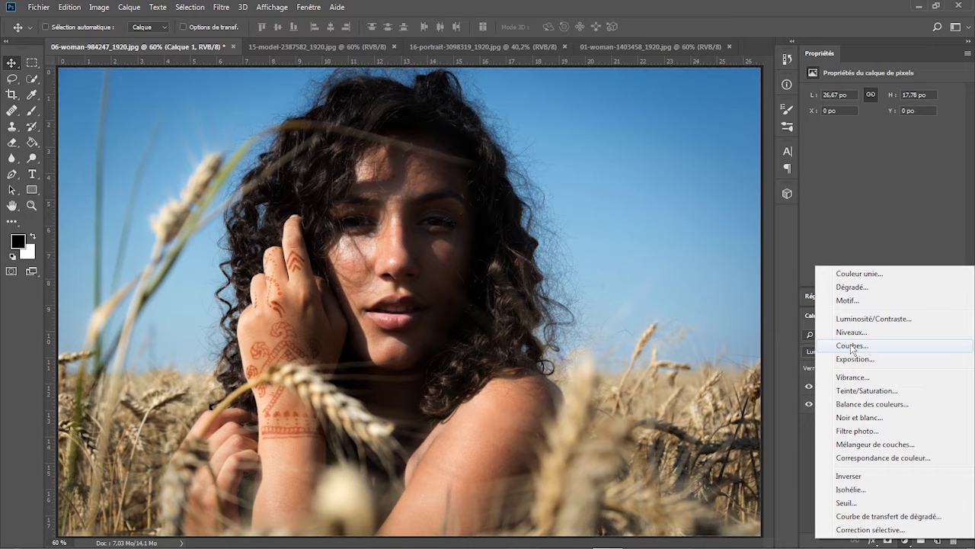
click(852, 346)
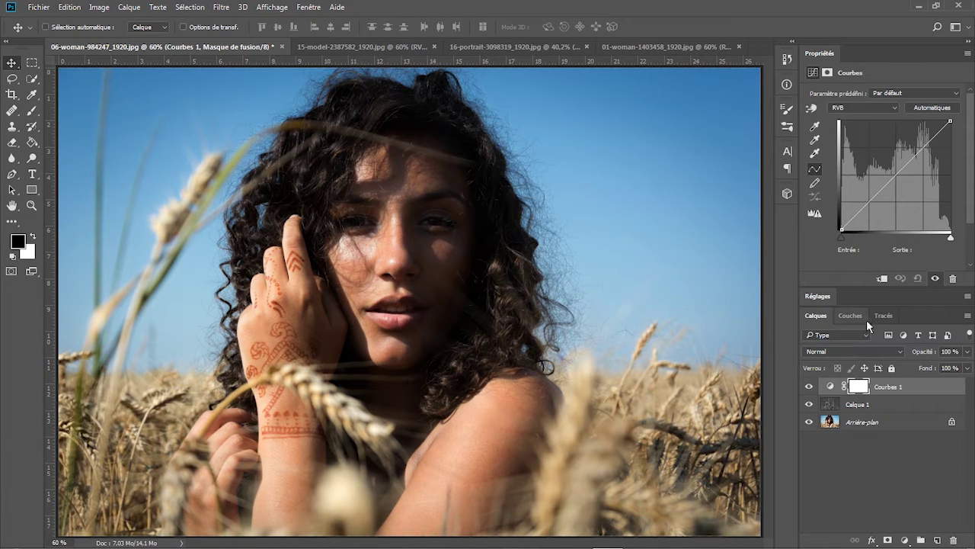
click(883, 279)
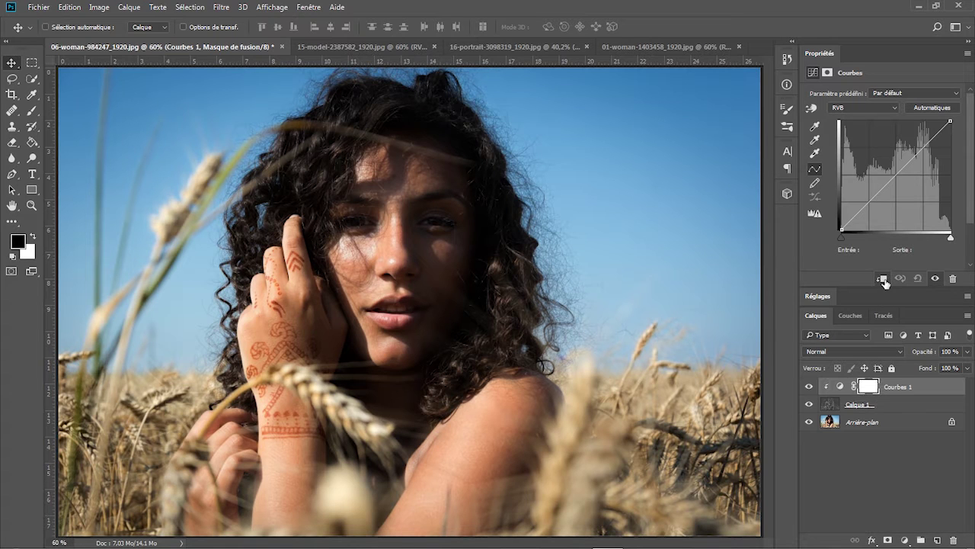
Group the Courbes 1 adjustment layer together with Calque 1
key(ctrl)
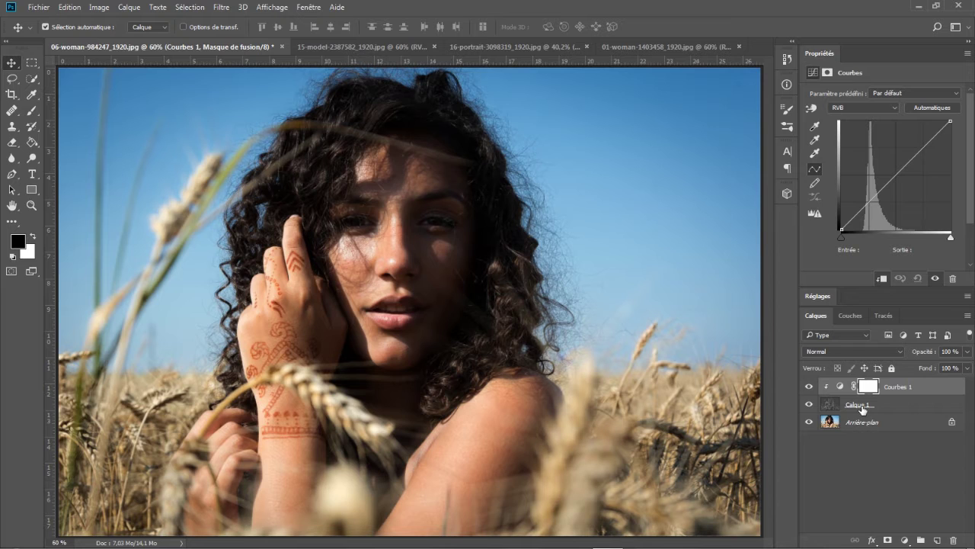
ctrl+click(863, 410)
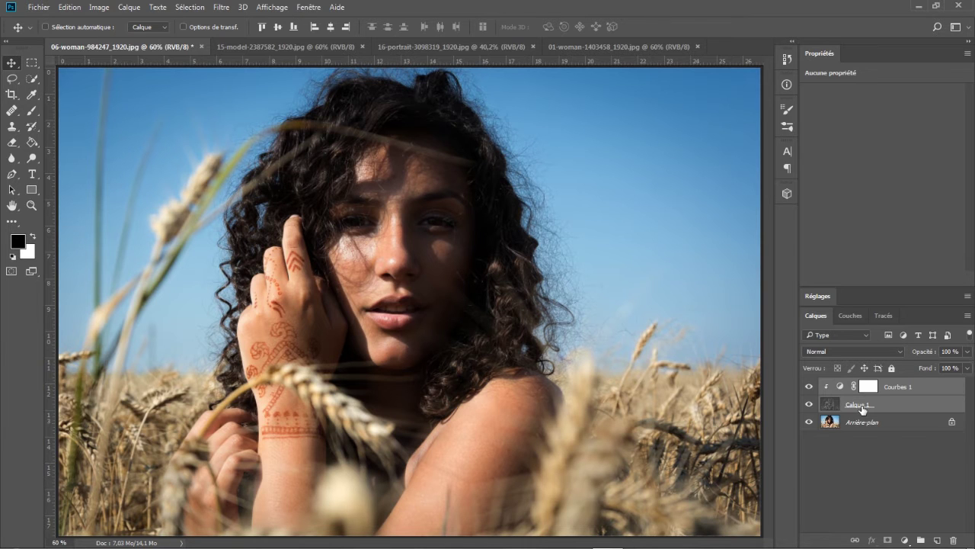
right_click(861, 408)
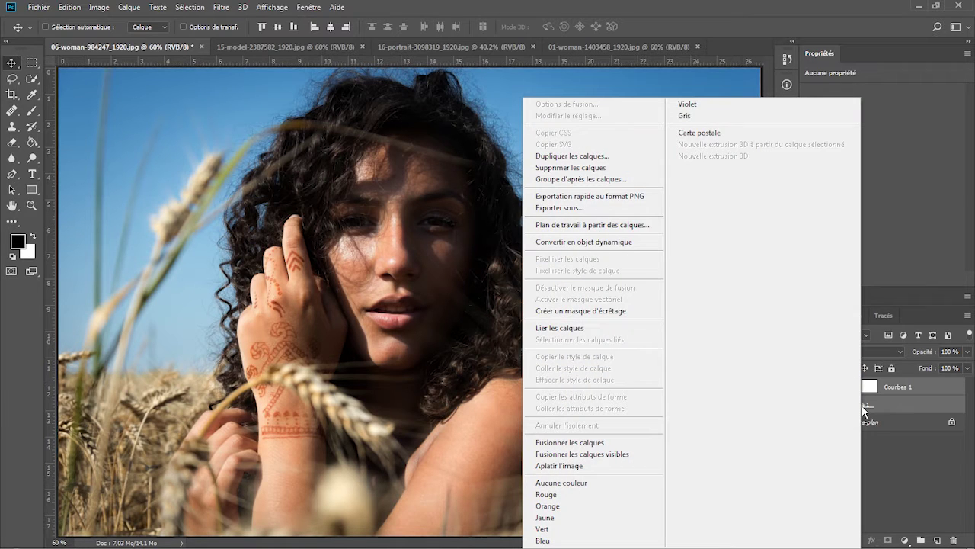
click(604, 181)
click(615, 170)
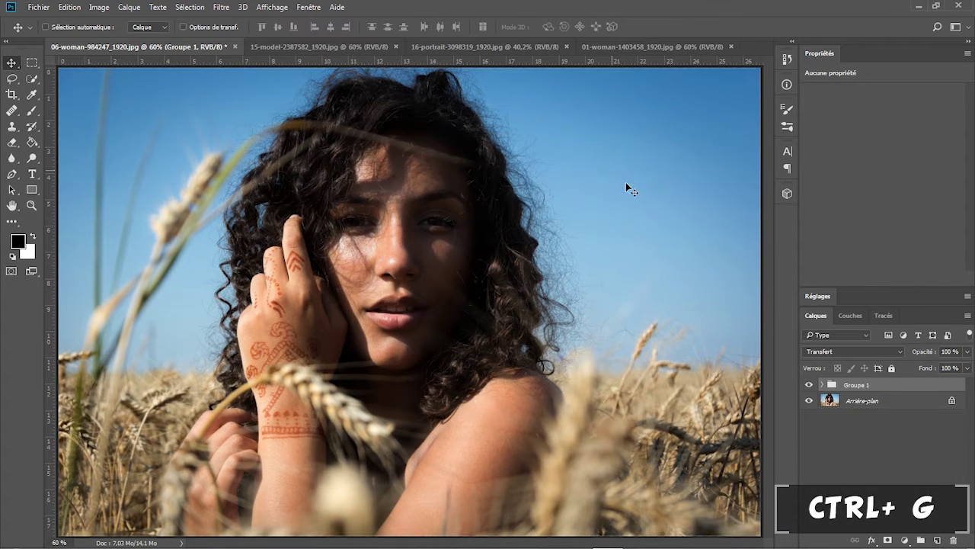
Steepen the Courbes 1 curve inside the group, moving the white point inward and the black point to input 14, and compare before and after
click(823, 385)
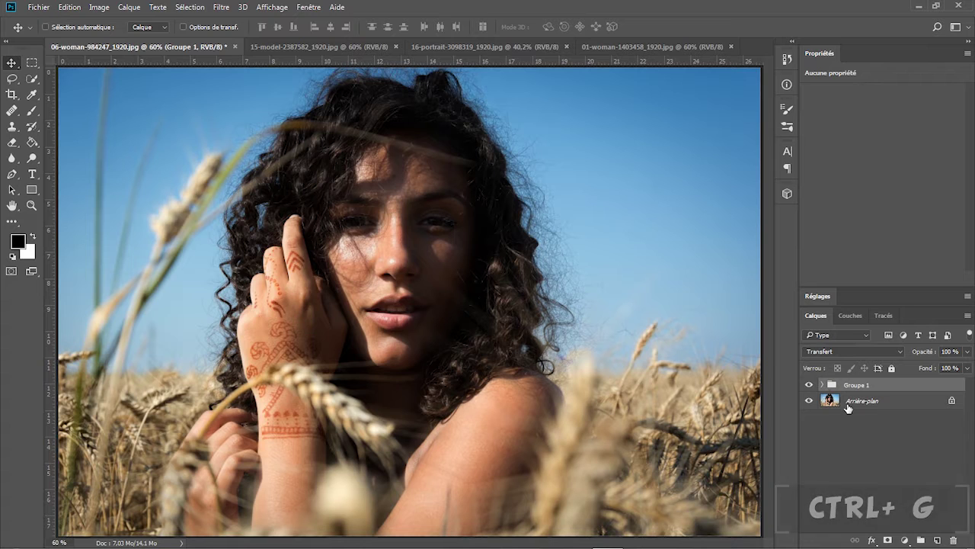
click(850, 402)
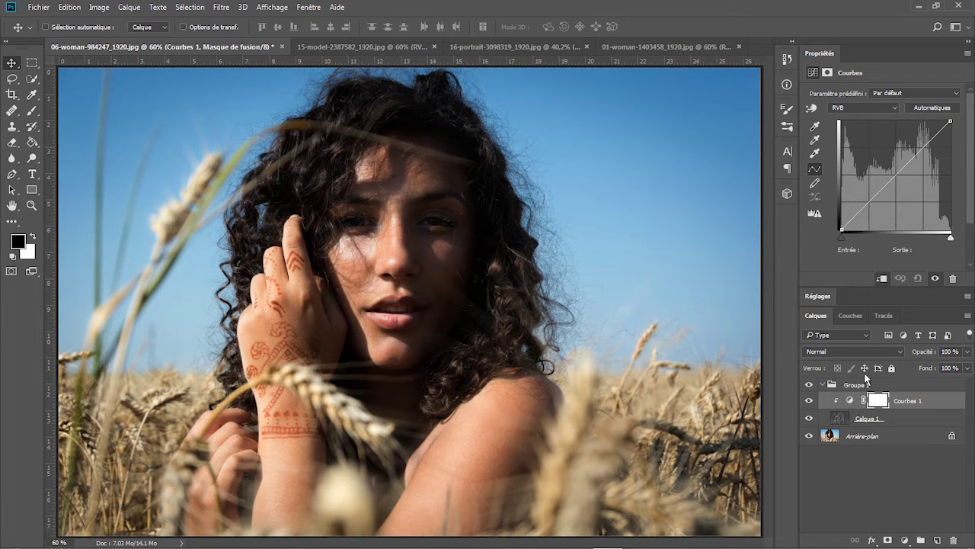
drag(950, 237, 922, 237)
drag(842, 237, 846, 242)
click(810, 387)
click(810, 387)
click(811, 386)
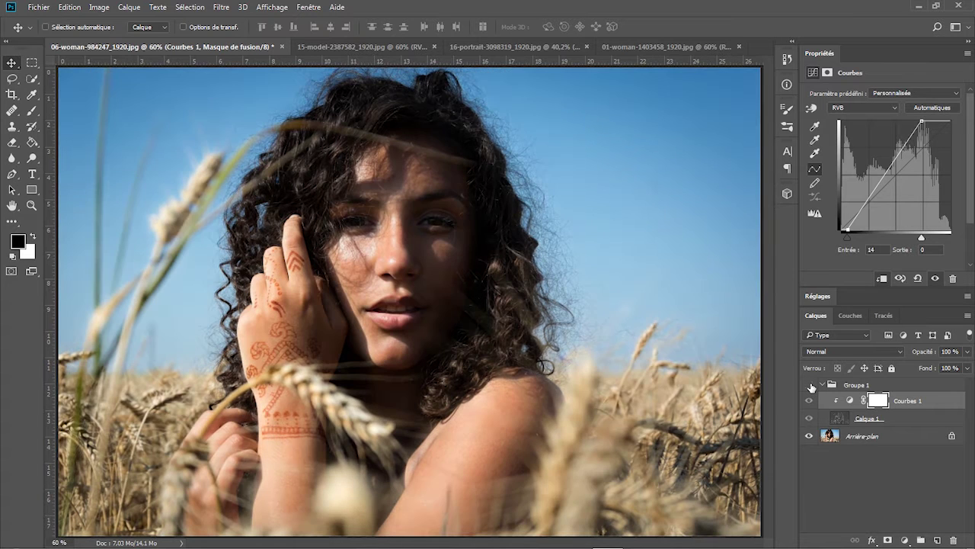
click(811, 387)
click(811, 386)
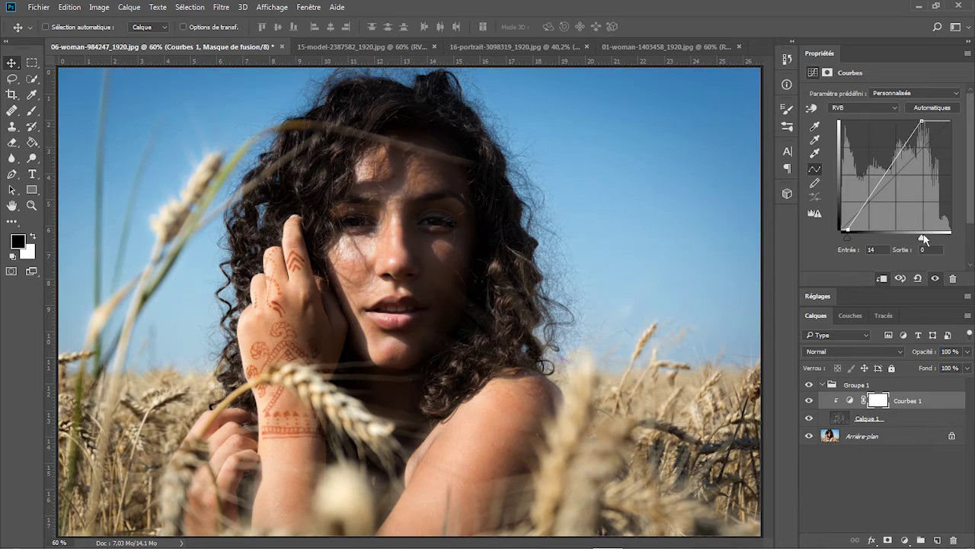
Set the Courbes 1 white point to input 179, output 255, and compare the image with and without the group
drag(924, 238, 909, 239)
drag(908, 239, 918, 239)
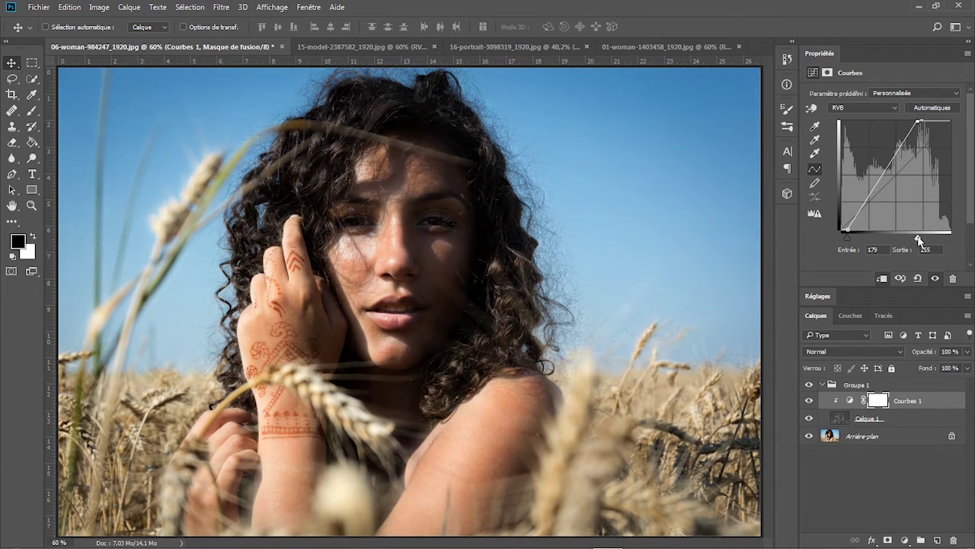
click(809, 385)
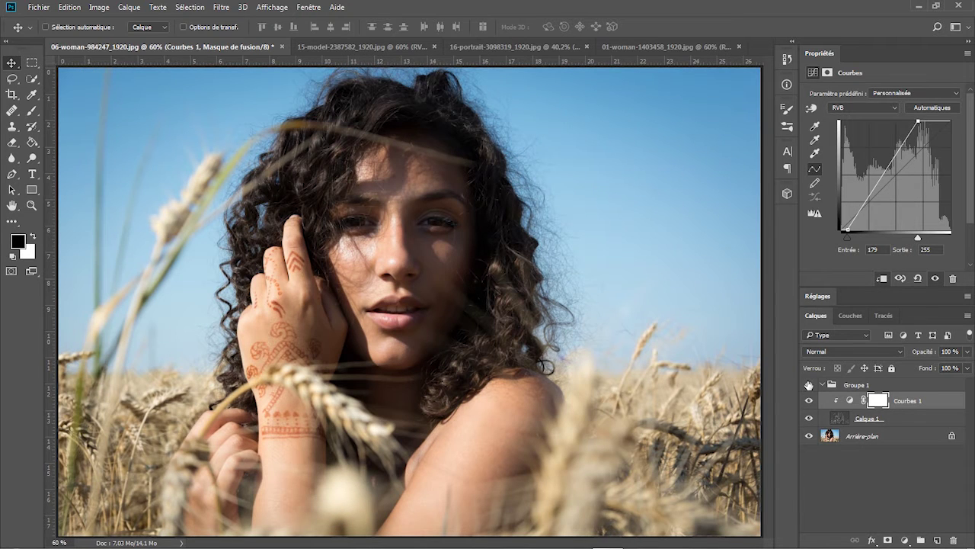
click(810, 384)
Compare the portrait with Groupe 1 hidden and shown, first zoomed in on the face and again with the whole image fitted
click(32, 206)
drag(260, 134, 293, 189)
click(808, 386)
click(808, 386)
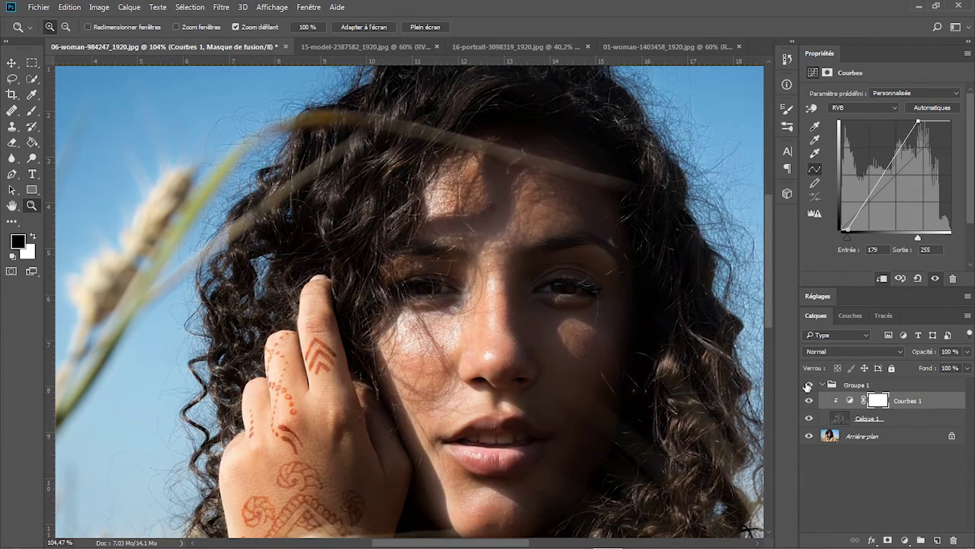
click(371, 28)
click(809, 386)
click(810, 386)
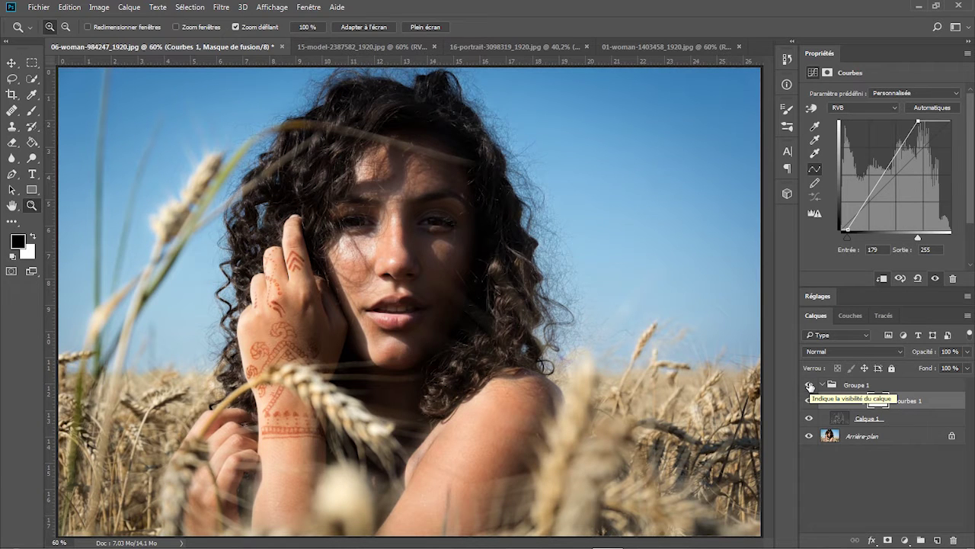
In 15-model-2387582_1920.jpg, duplicate the background layer and generate a normal map on the copy with a blur of 0,9
click(362, 45)
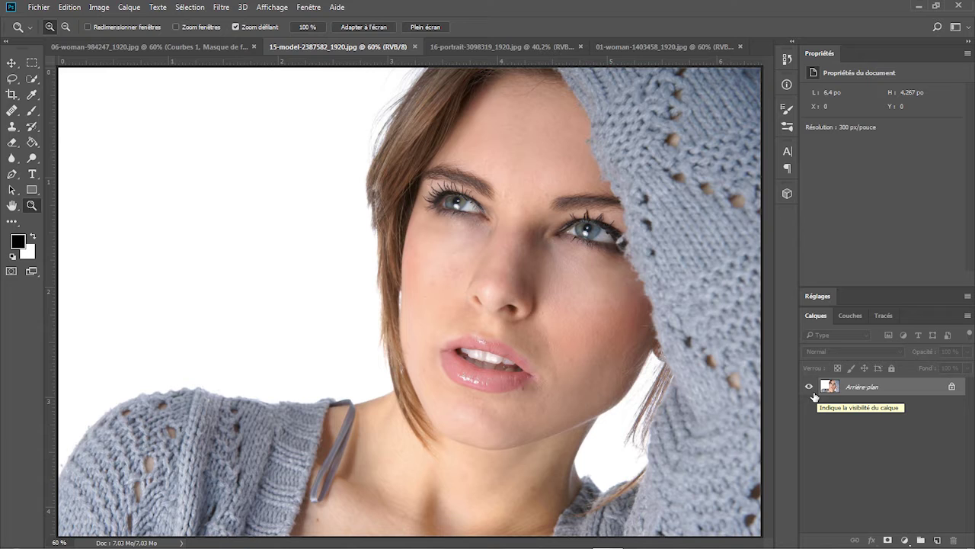
key(ctrl+j)
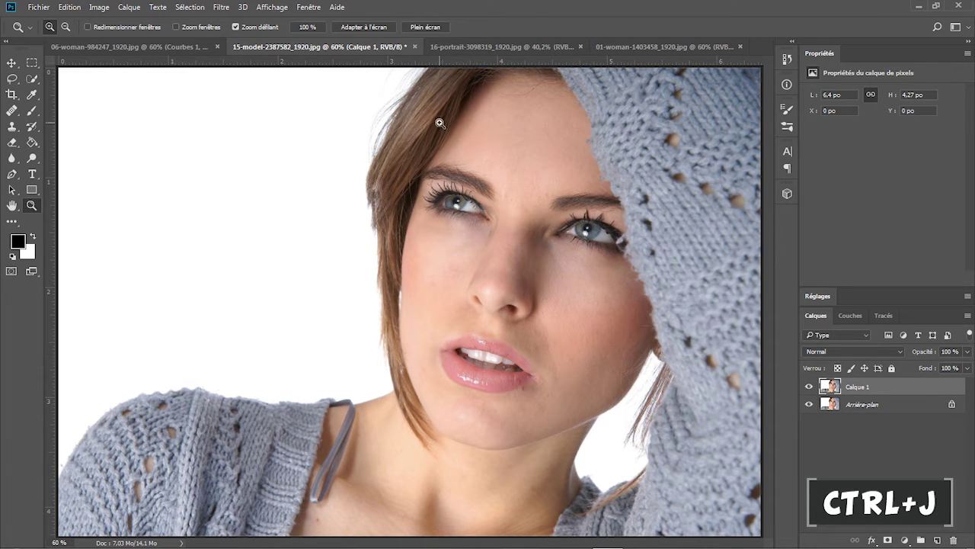
click(222, 8)
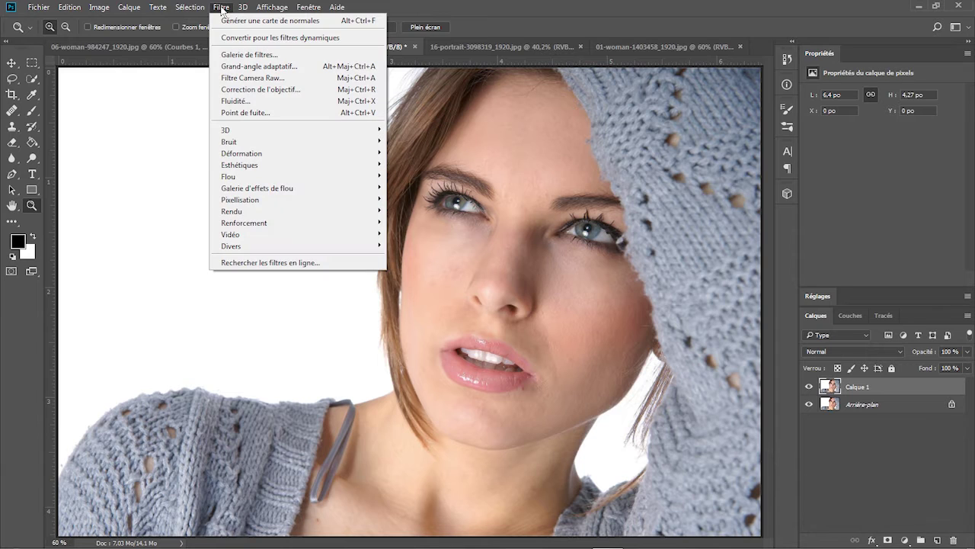
mouse_move(257, 136)
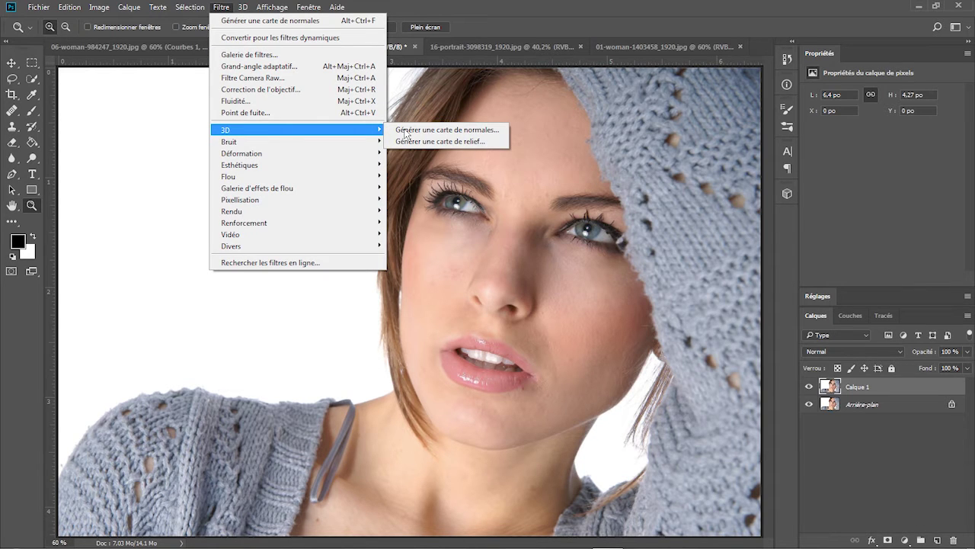
click(406, 132)
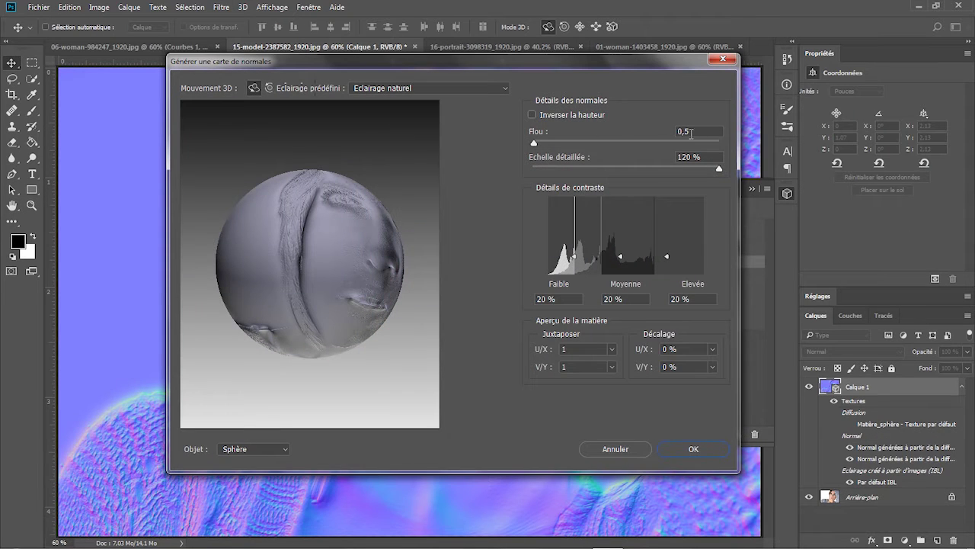
click(684, 131)
text(0,9)
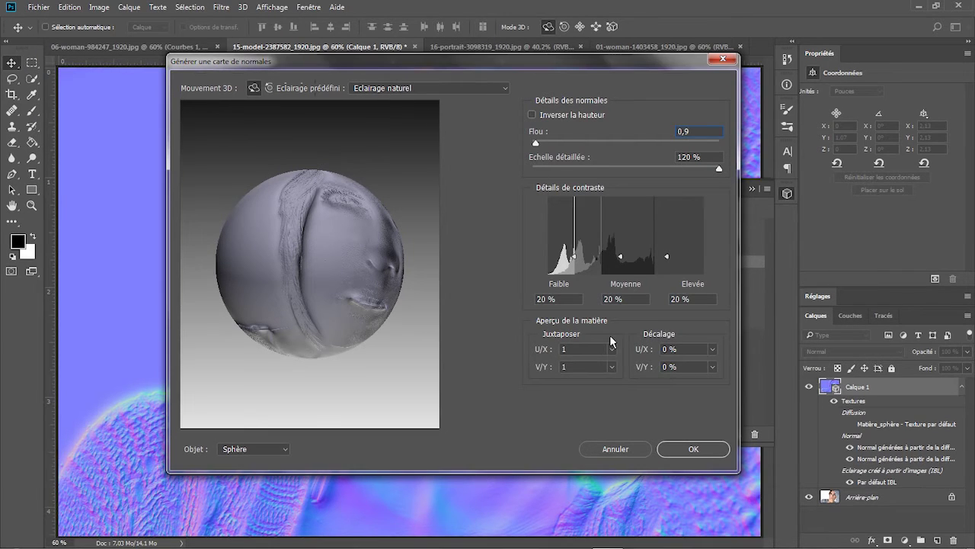
drag(325, 264, 288, 272)
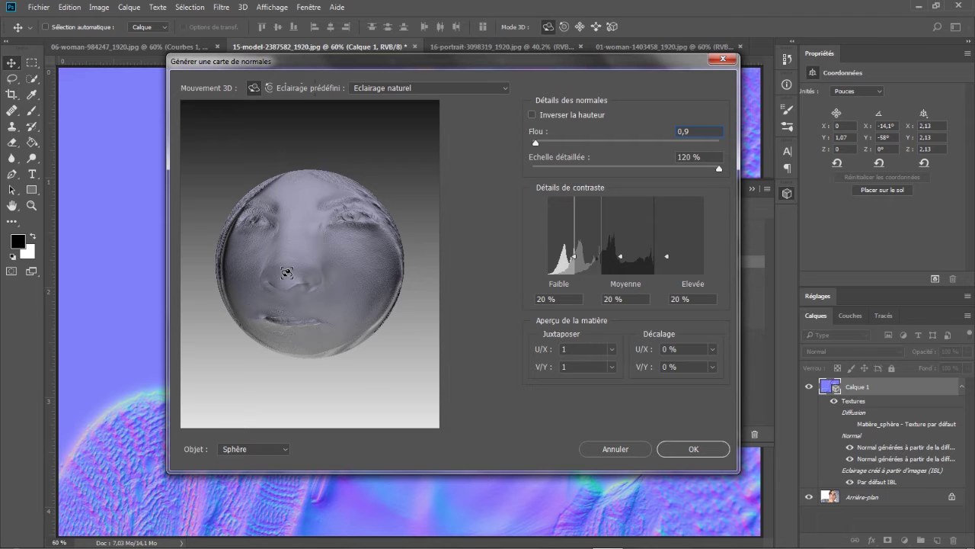
click(701, 452)
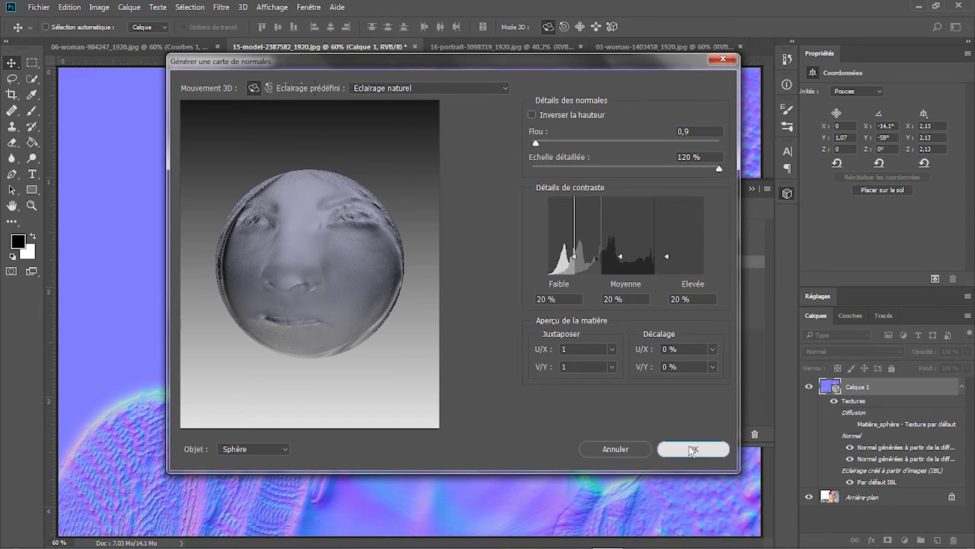
click(753, 189)
Desaturate the normal map on Calque 1 and invert it to its negative
click(97, 9)
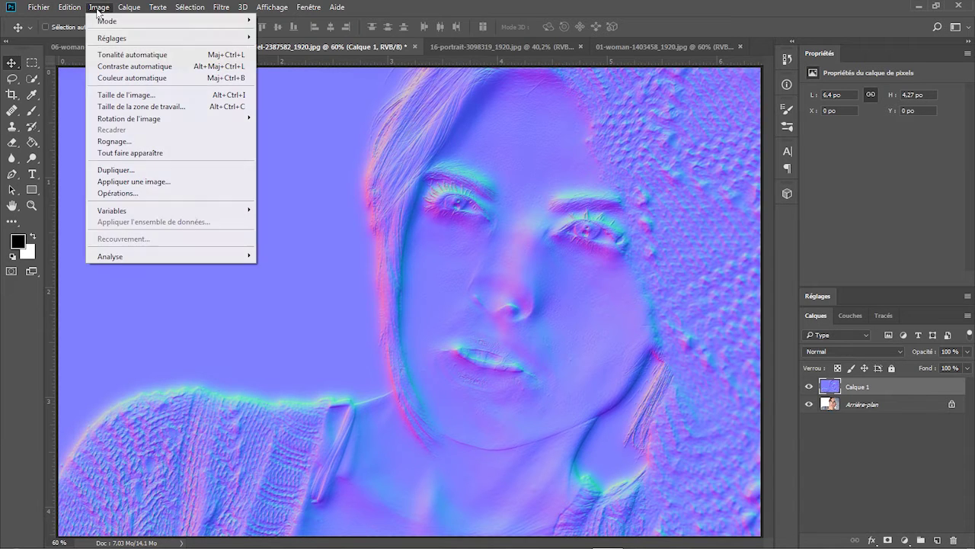
mouse_move(119, 38)
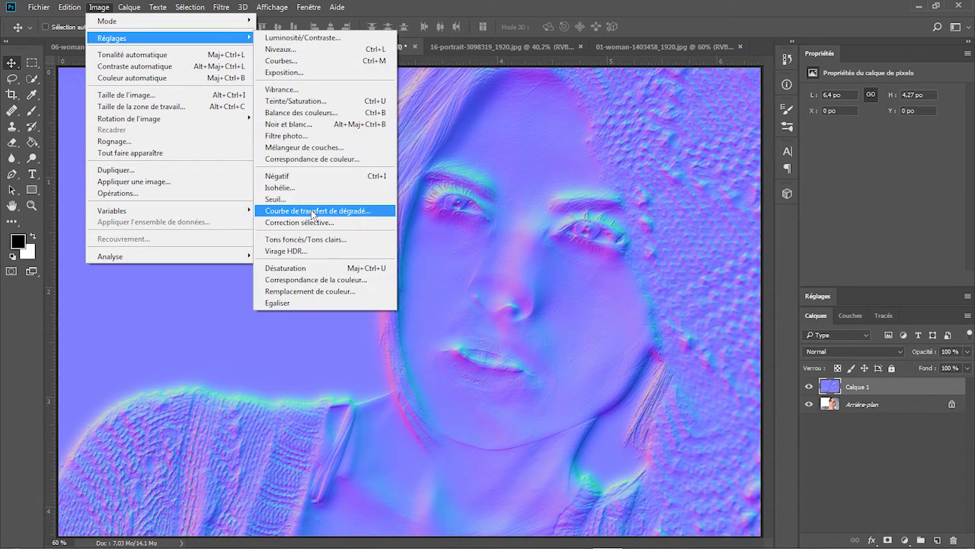
click(307, 268)
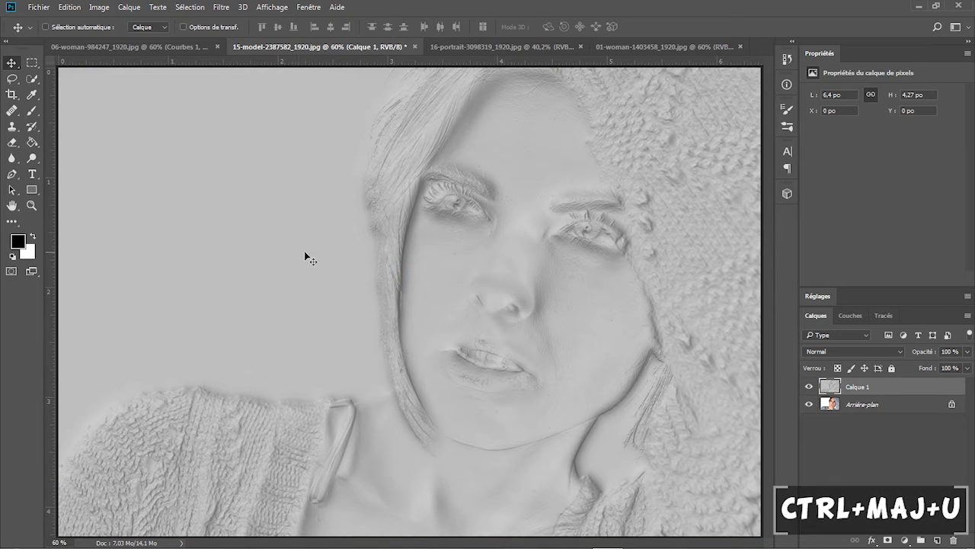
click(99, 7)
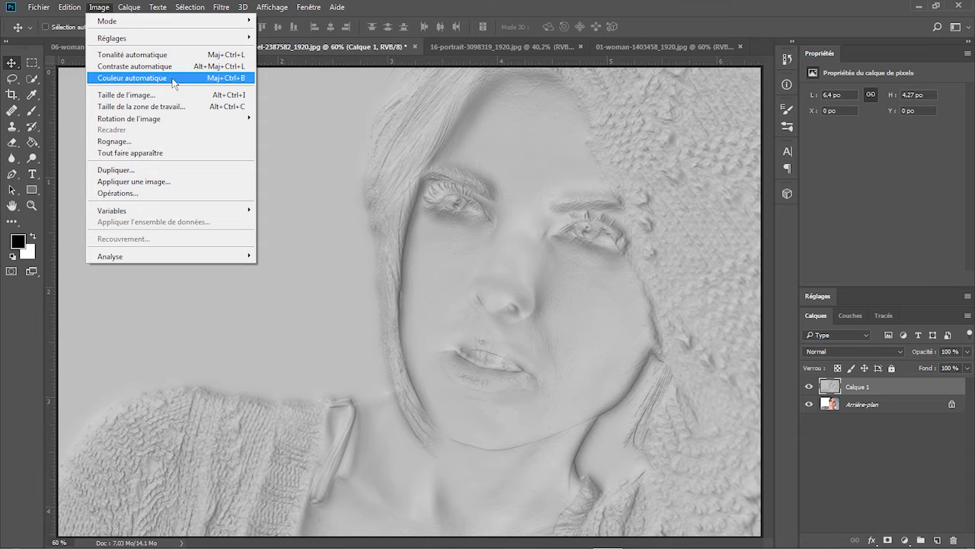
mouse_move(192, 40)
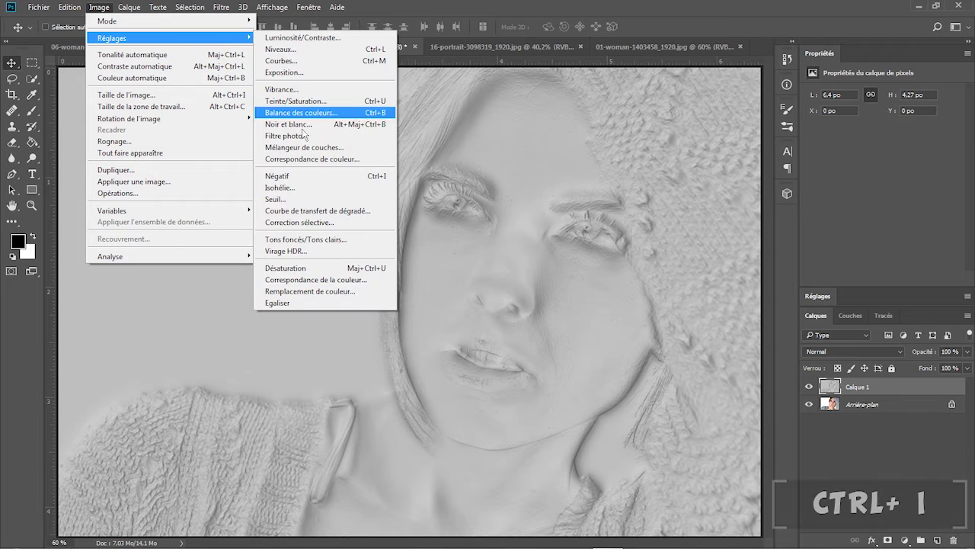
click(295, 177)
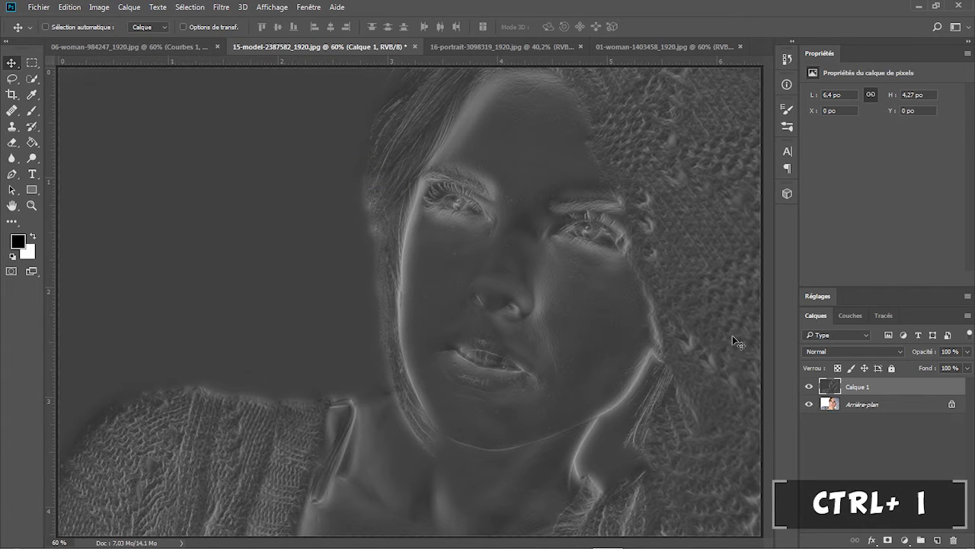
Set the blend mode of Calque 1 to Lumière tamisée and compare the portrait with the layer hidden and shown
click(874, 352)
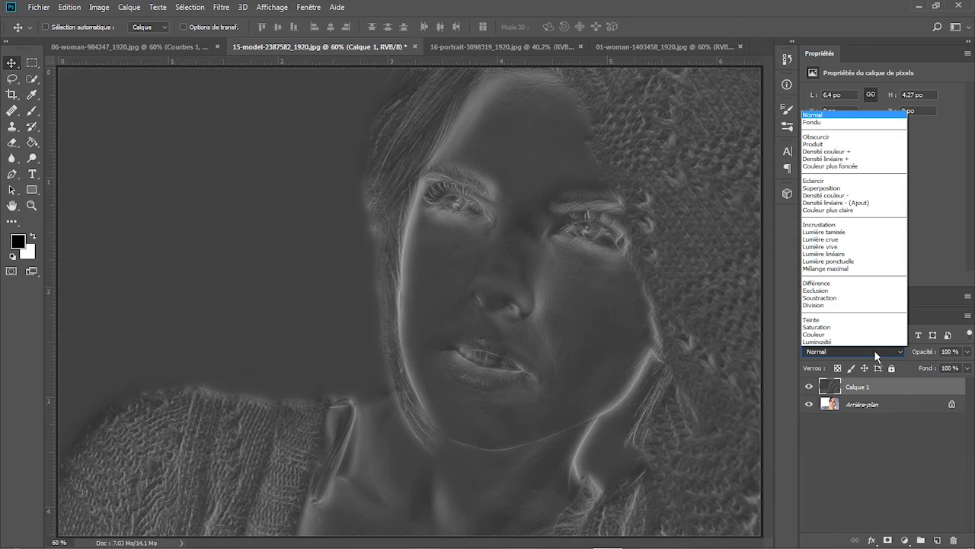
click(840, 232)
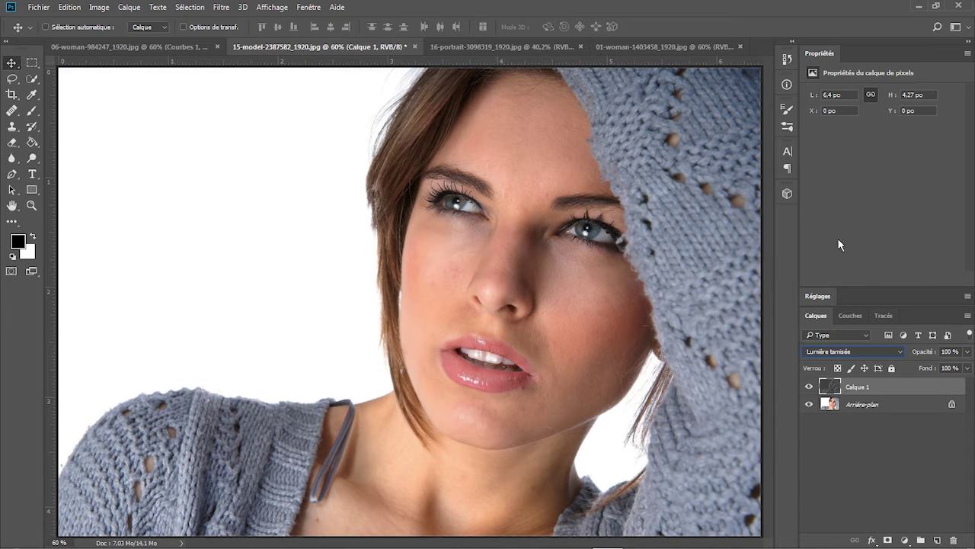
click(810, 387)
click(810, 388)
click(810, 387)
click(810, 388)
Add a Courbes adjustment layer clipped to Calque 1 and steepen its curve, with the white point moved inward and the black point at input 16
click(904, 541)
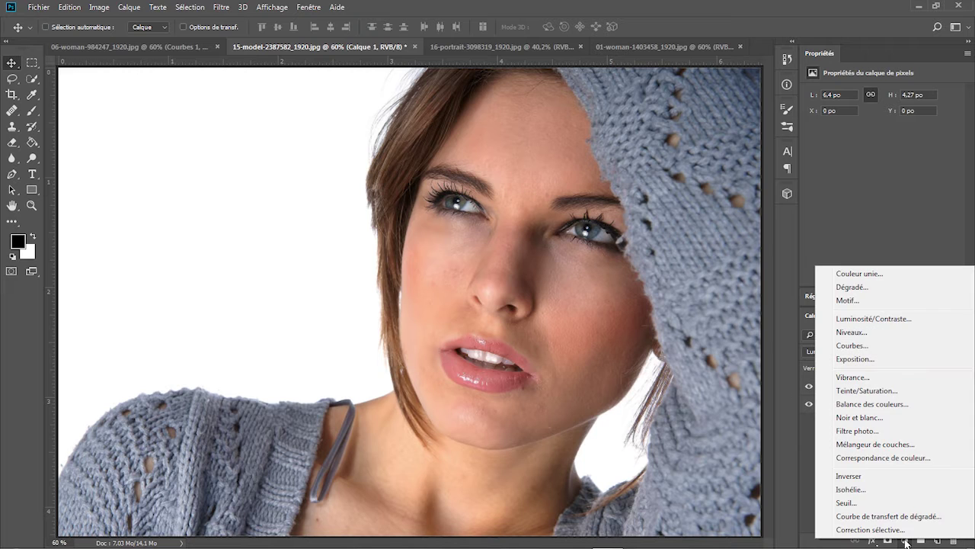
click(866, 350)
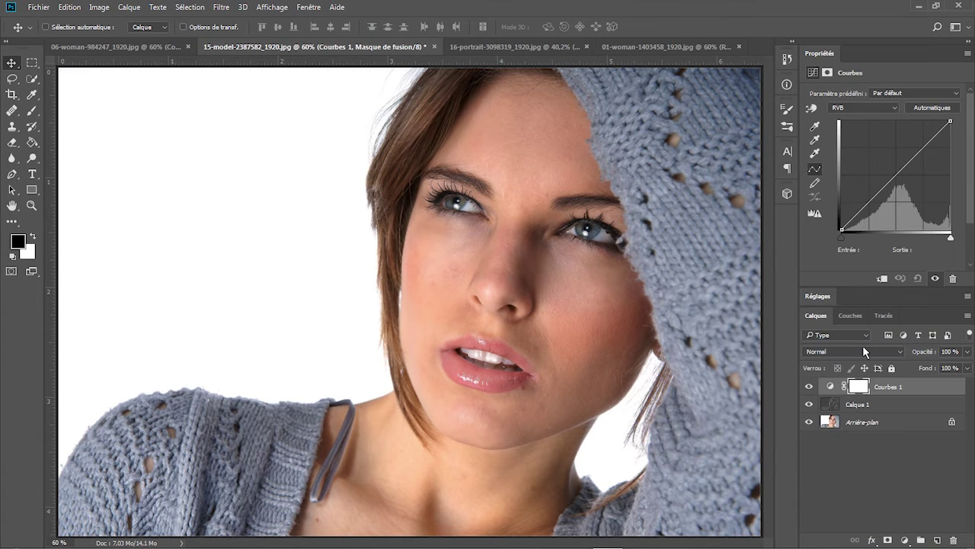
click(882, 279)
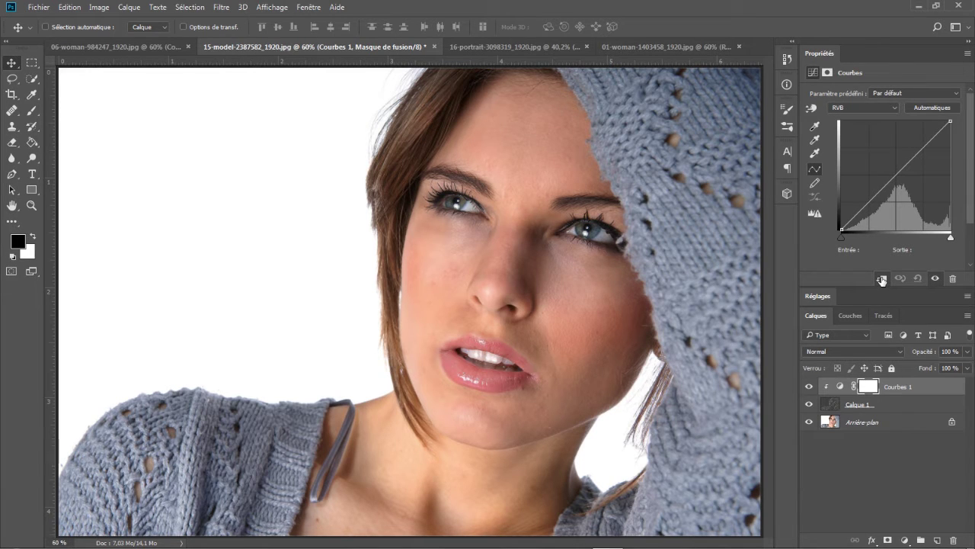
drag(951, 238, 917, 239)
drag(841, 238, 848, 243)
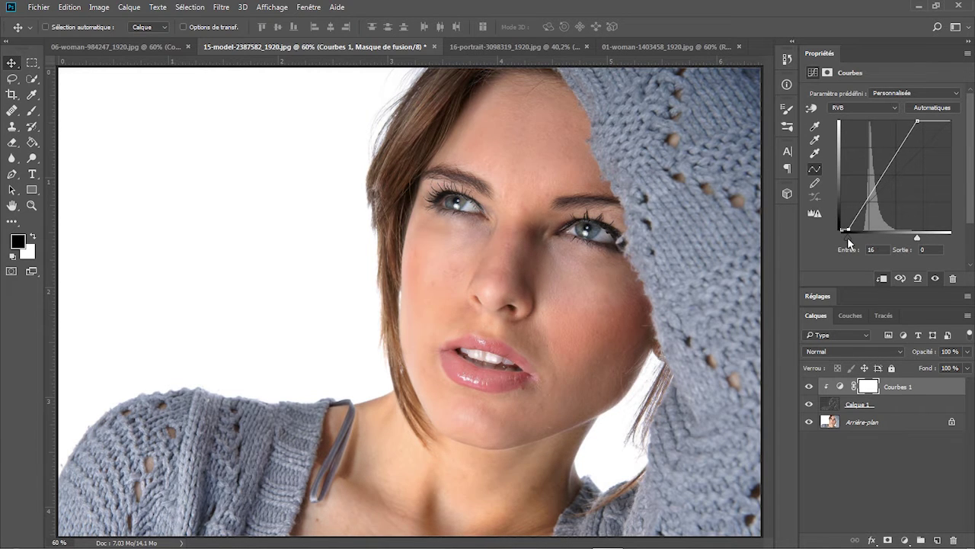
Set the Courbes 1 white point to input 154, output 255, and compare the image with and without the adjustment
drag(917, 238, 908, 239)
click(810, 388)
click(809, 387)
click(809, 387)
click(810, 387)
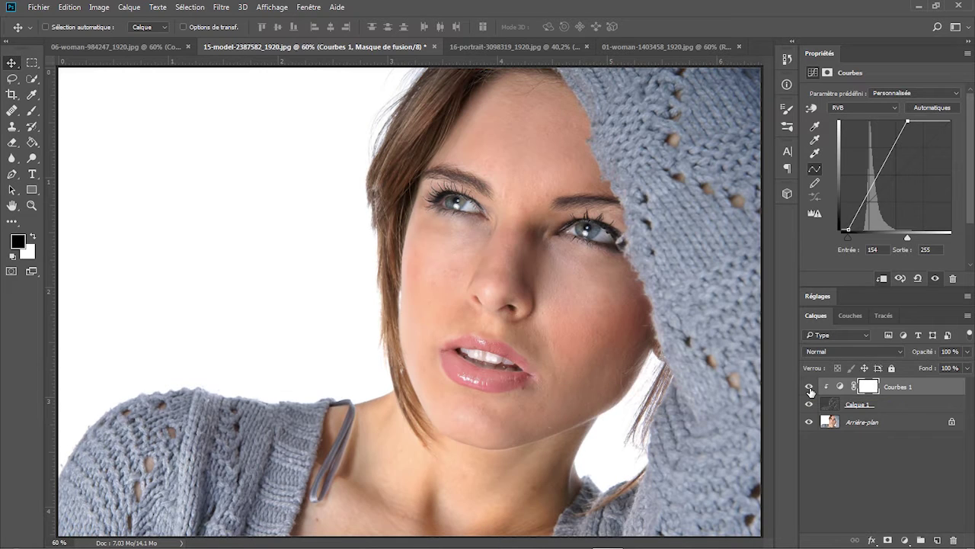
Lower the Courbes 1 black point's input, set the white point to input 174, output 255, and compare with and without the adjustment
drag(847, 241, 844, 242)
mouse_move(907, 238)
mouse_down()
mouse_move(893, 241)
mouse_move(916, 239)
mouse_up()
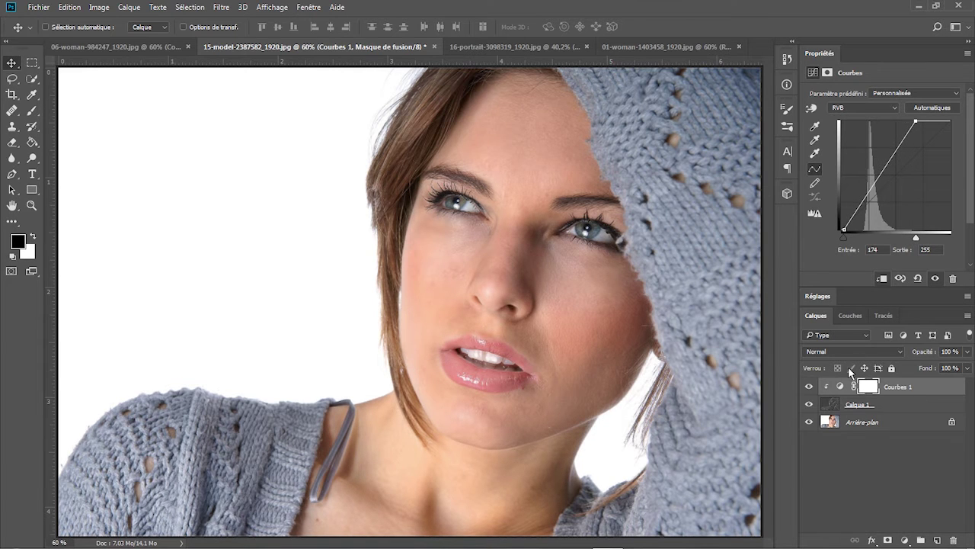
click(809, 389)
click(810, 389)
click(809, 389)
click(809, 390)
Raise the inputs of the Courbes 1 white and black points slightly, and group the adjustment with Calque 1
drag(916, 239, 925, 239)
drag(844, 237, 850, 239)
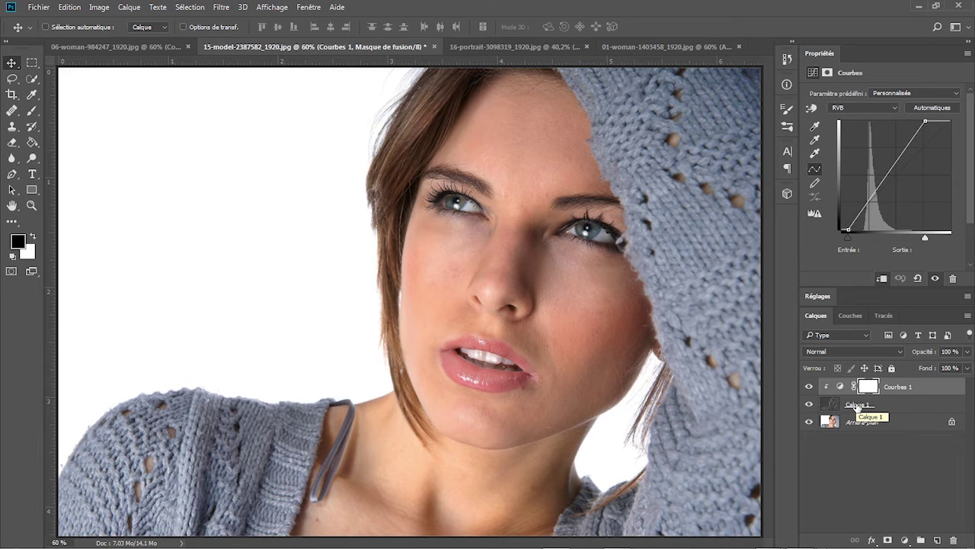
click(857, 405)
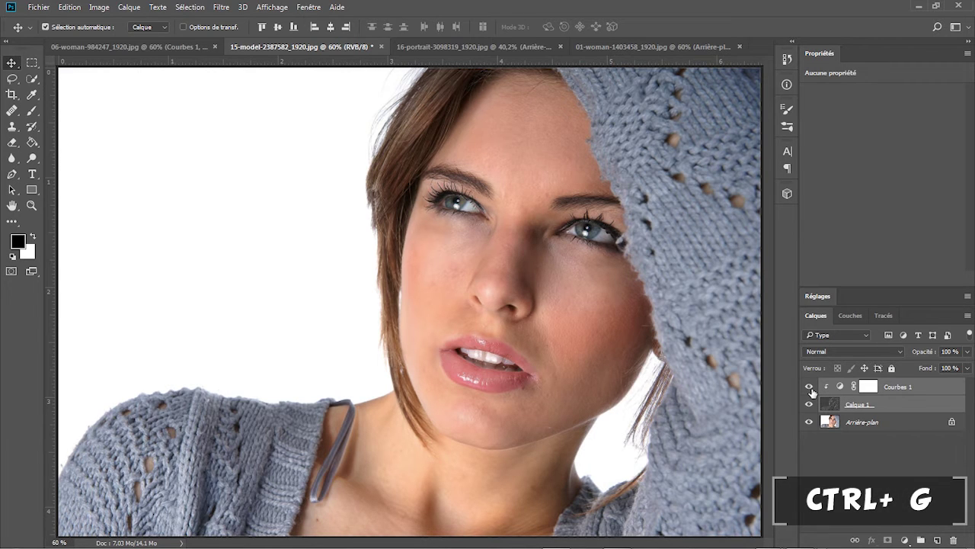
key(ctrl+g)
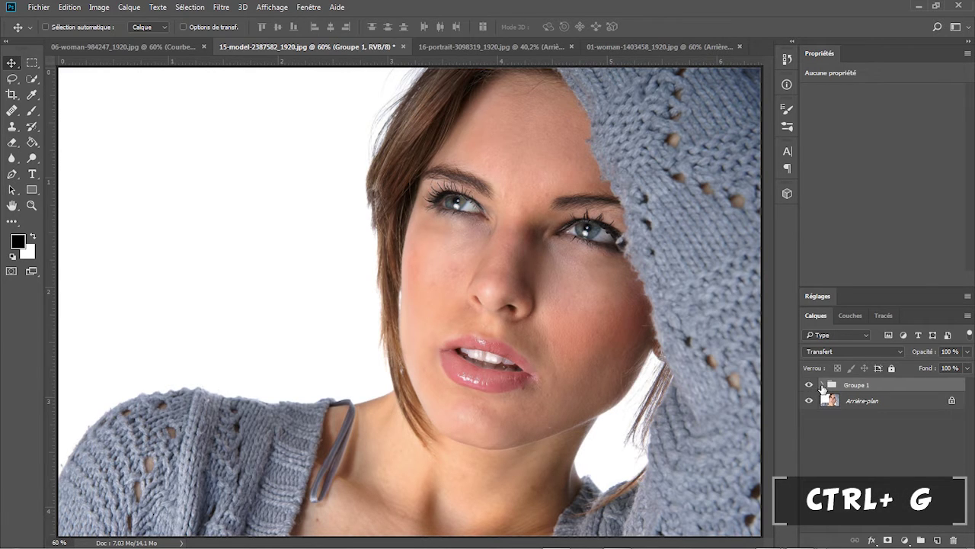
Expand Groupe 1 and compare the portrait with the group hidden and shown
click(822, 385)
click(809, 387)
click(809, 386)
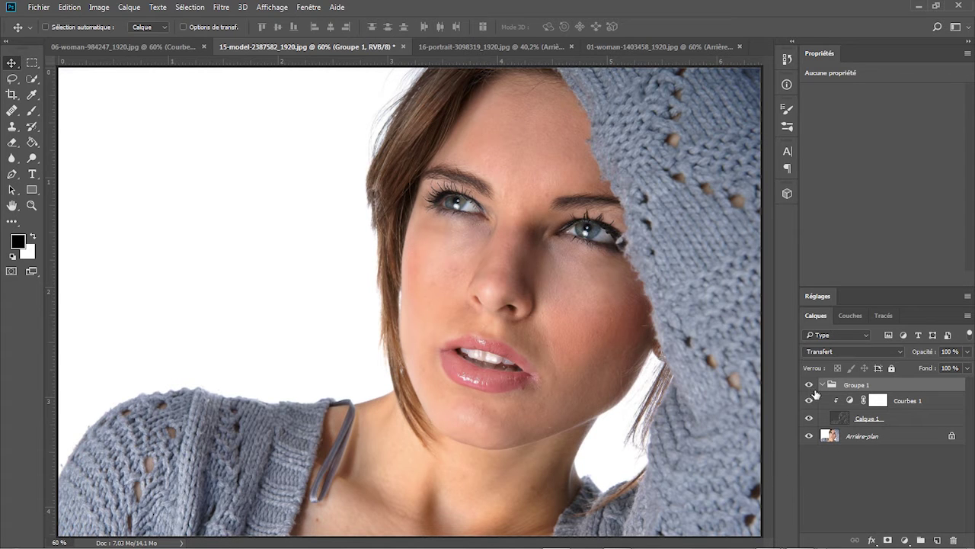
click(809, 387)
click(809, 386)
In 16-portrait-3098319_1920.jpg, duplicate the background layer and generate a normal map on the copy with the default settings
click(476, 46)
key(z)
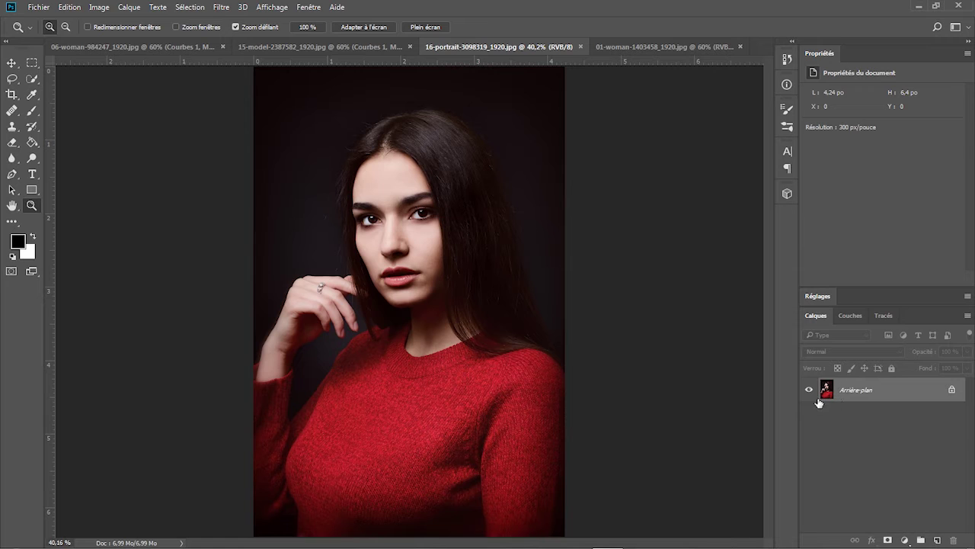
key(ctrl+j)
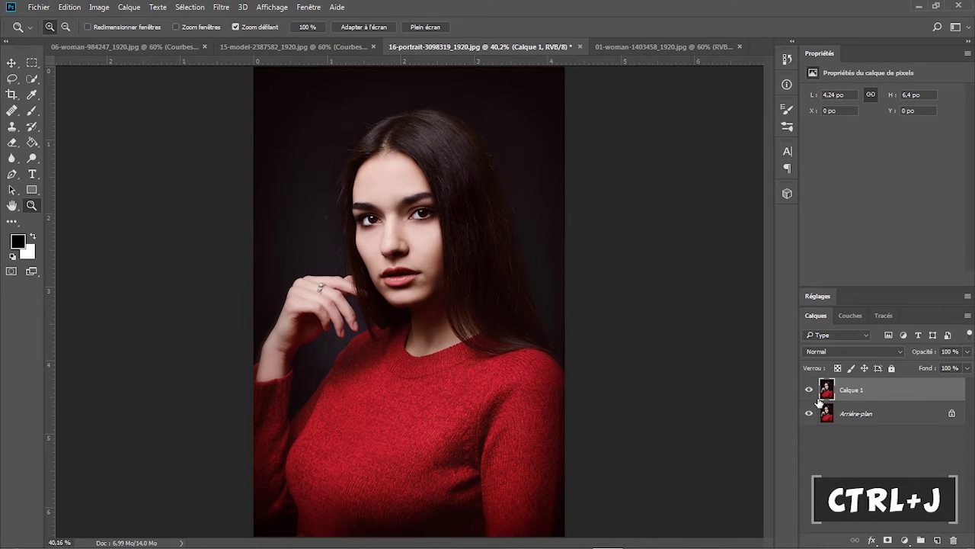
click(223, 7)
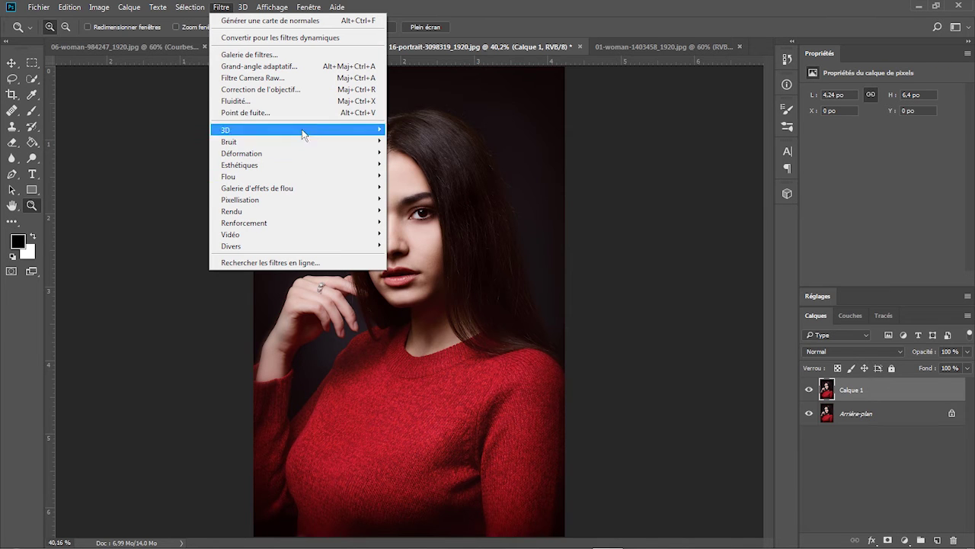
mouse_move(307, 134)
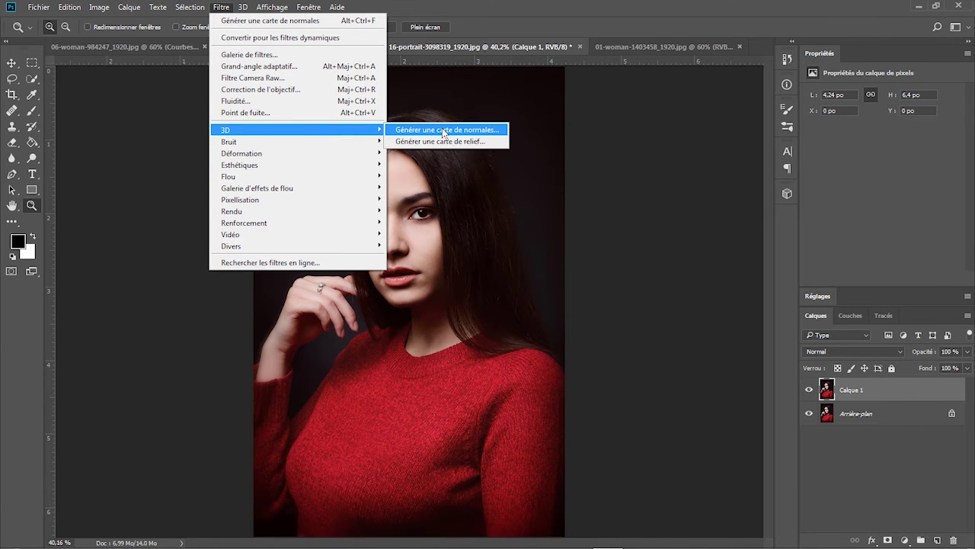
click(443, 132)
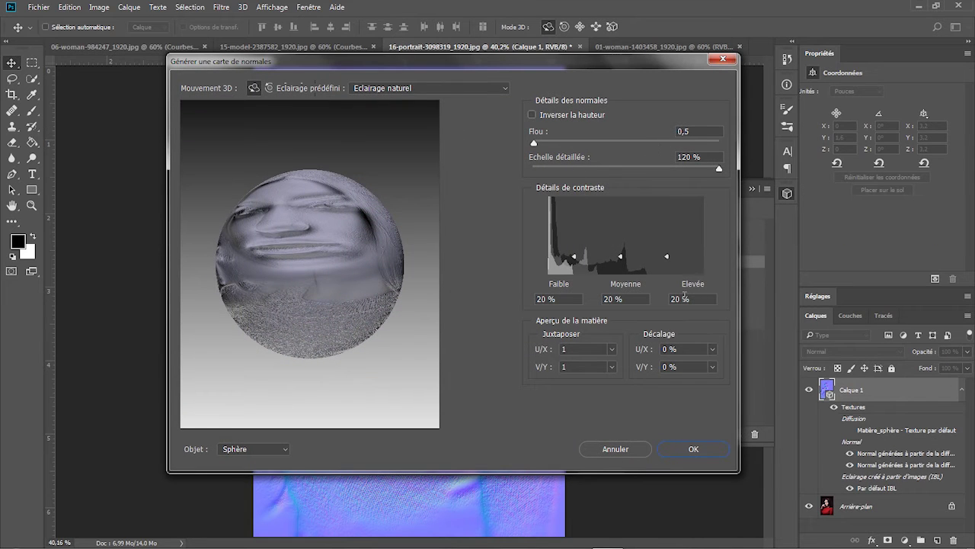
click(694, 450)
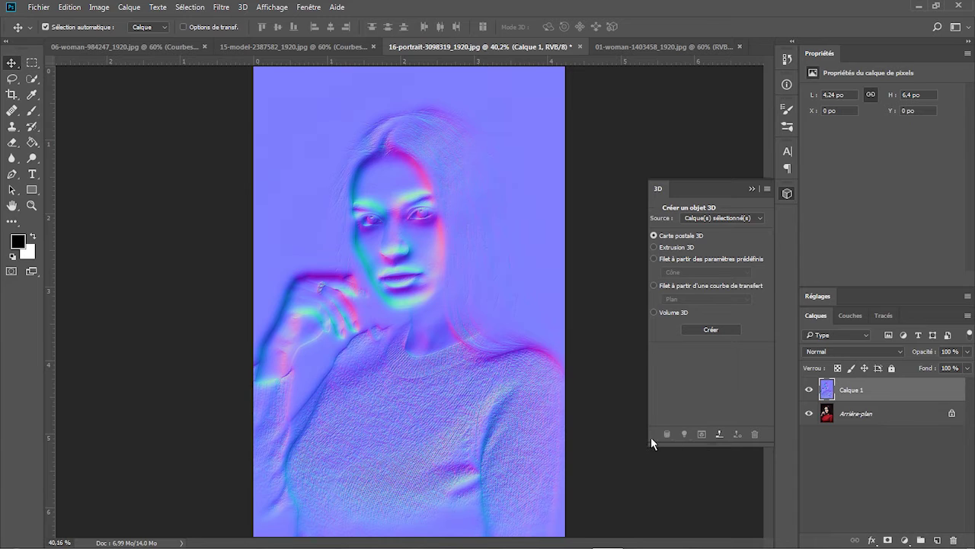
click(752, 188)
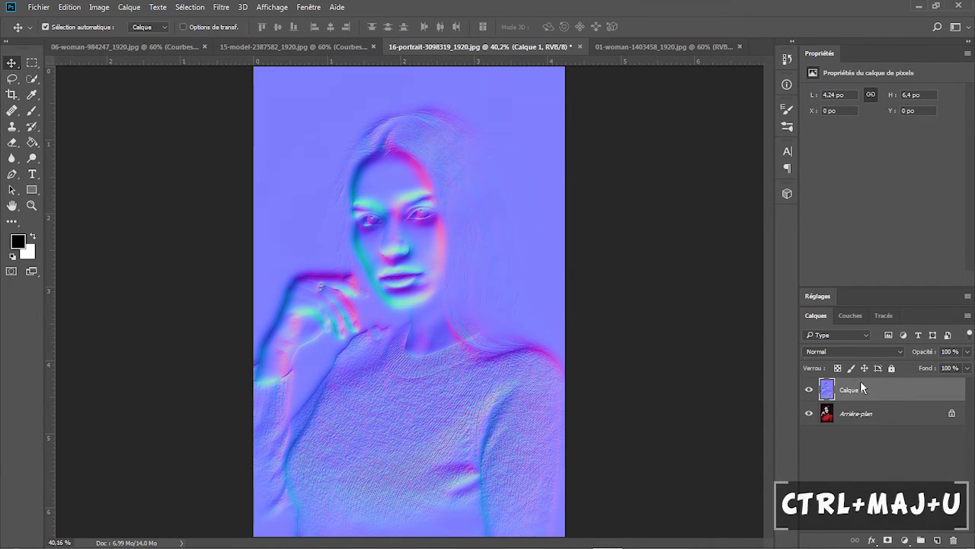
Desaturate and invert the normal map on Calque 1, and set its blend mode to Lumière tamisée
key(ctrl+shift+u)
key(ctrl+i)
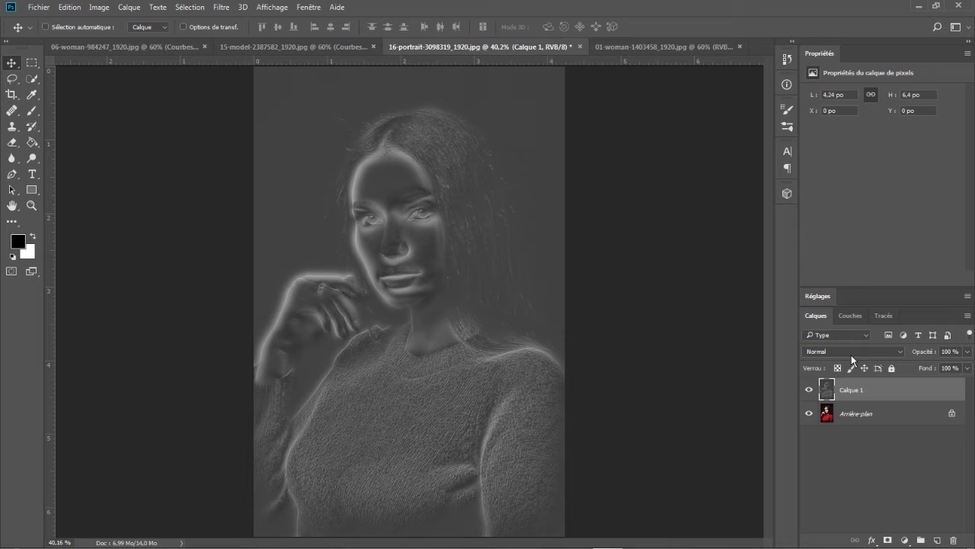
click(851, 351)
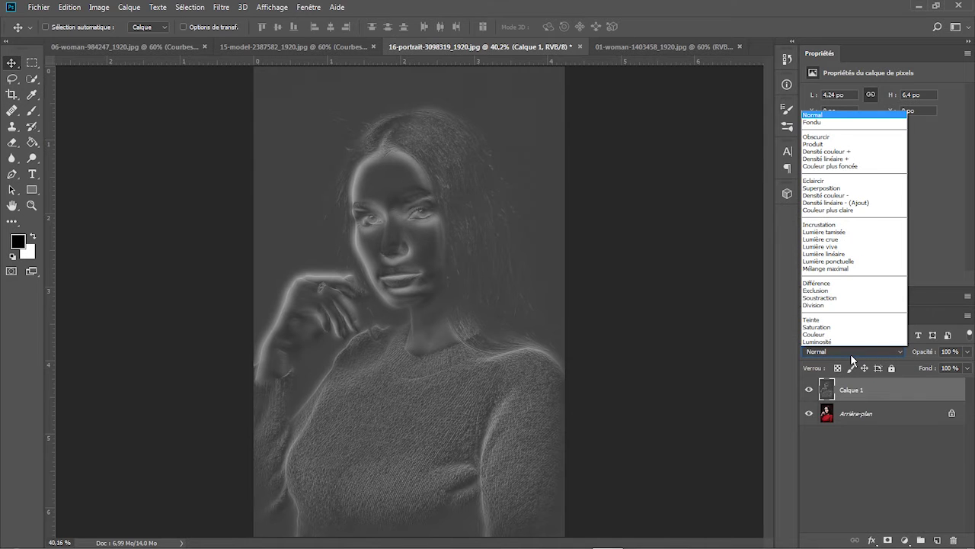
click(845, 232)
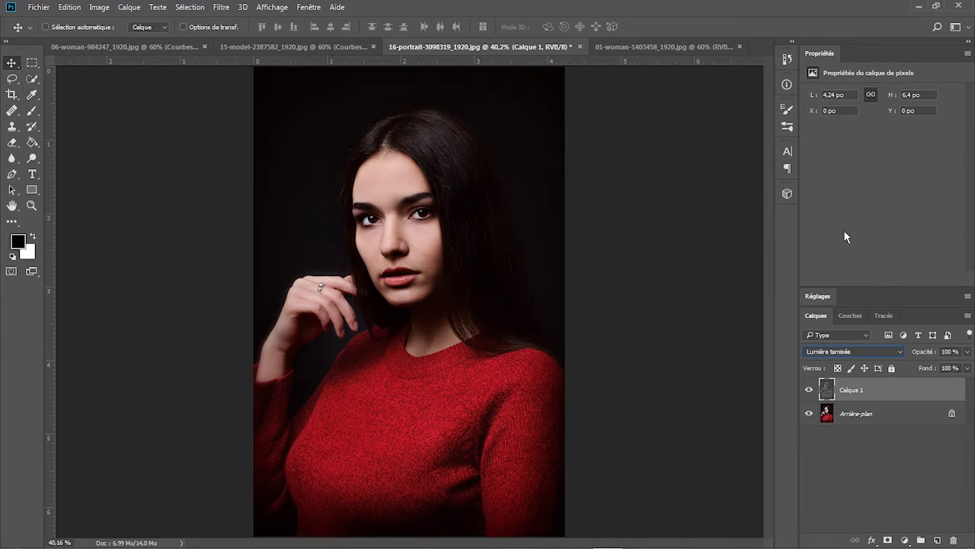
Compare the portrait with Calque 1 hidden and shown, both in full view and close up on the face
click(809, 390)
click(809, 390)
click(809, 390)
click(809, 390)
click(31, 205)
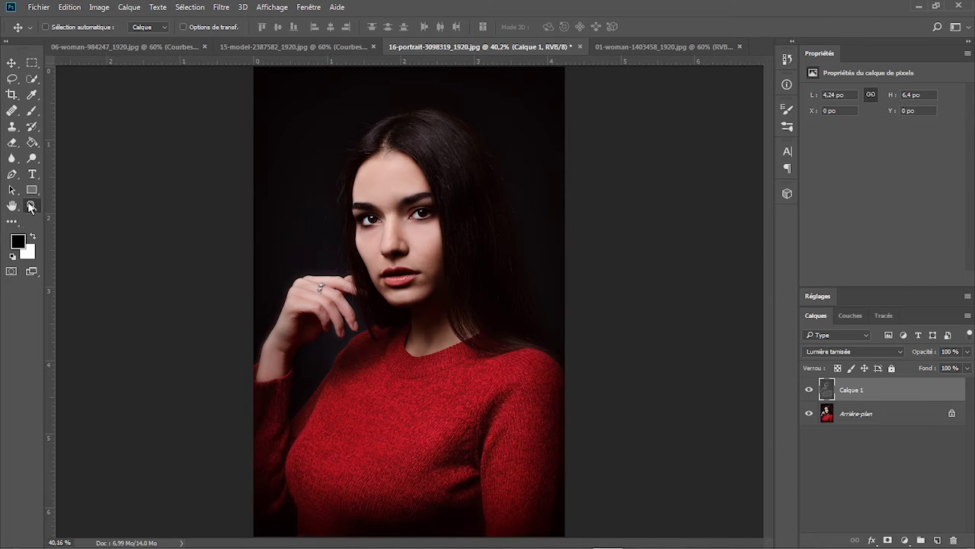
drag(370, 212, 382, 235)
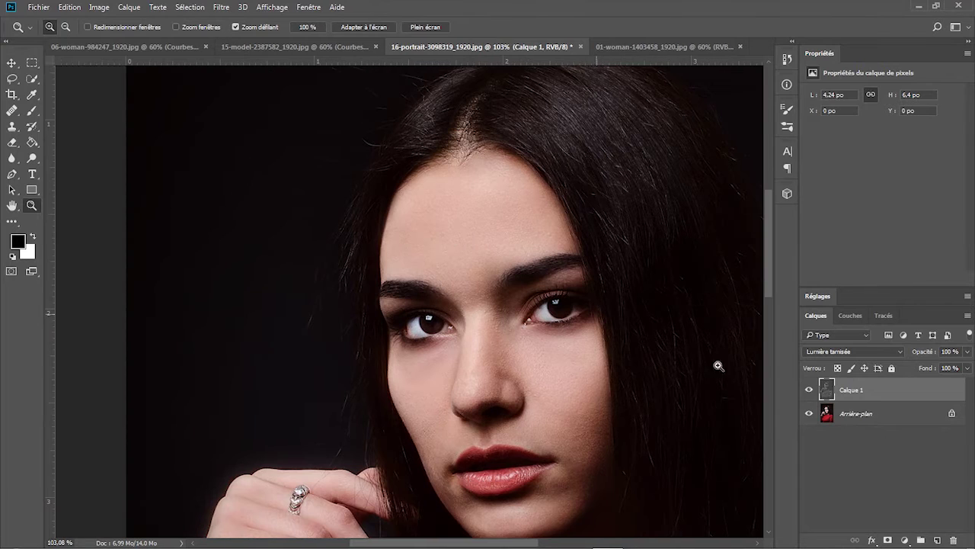
click(807, 390)
click(807, 390)
Add a Courbes adjustment clipped to Calque 1, raise the black point's input slightly, and set the white point to input 218, output 255
click(906, 539)
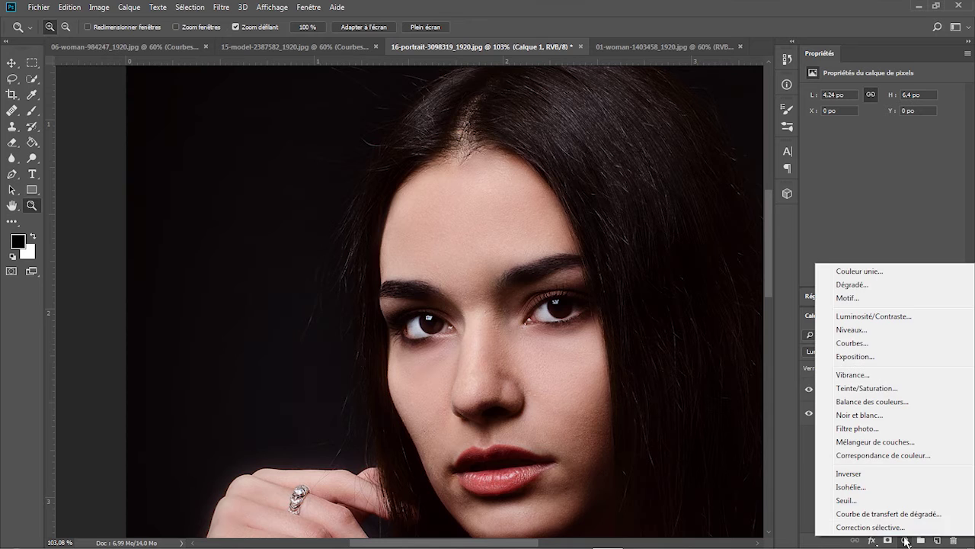
click(854, 343)
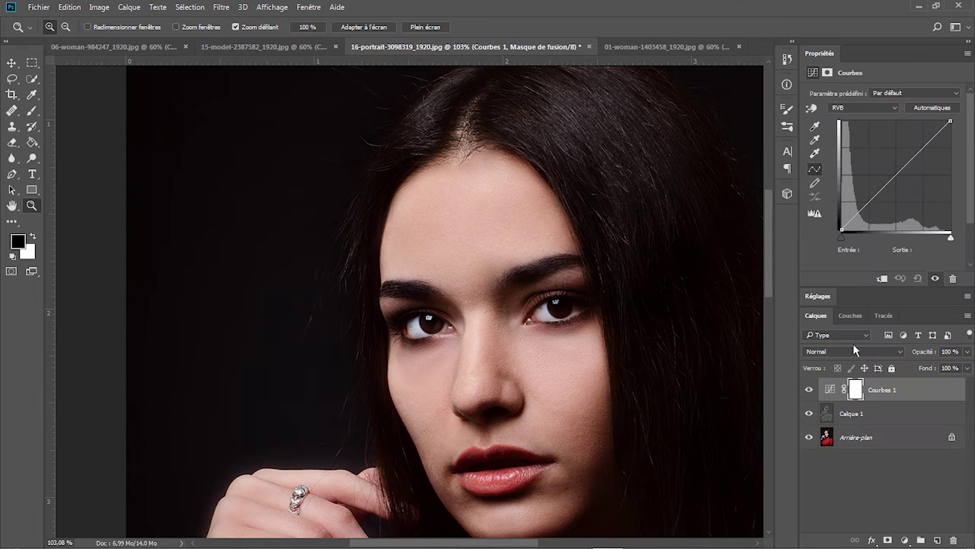
click(881, 279)
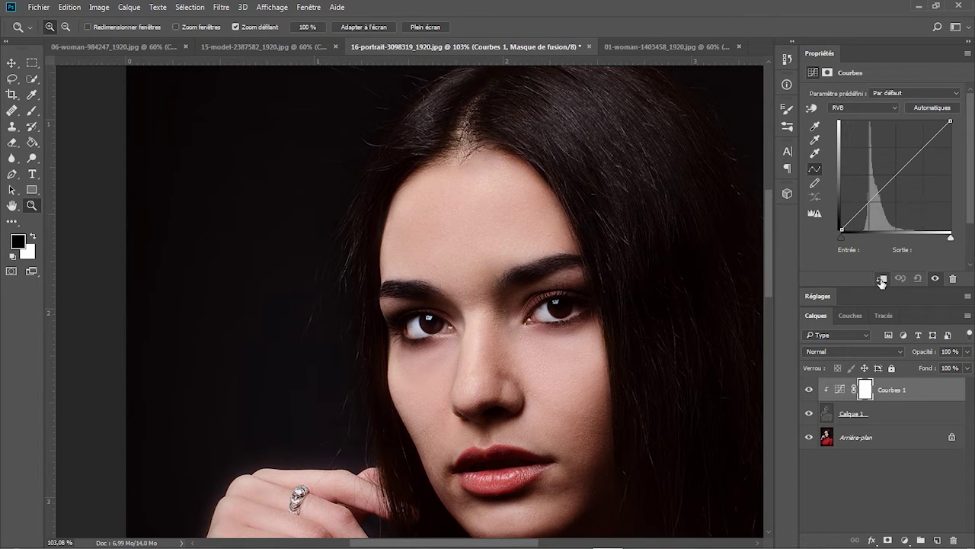
drag(842, 239, 851, 242)
drag(951, 238, 936, 240)
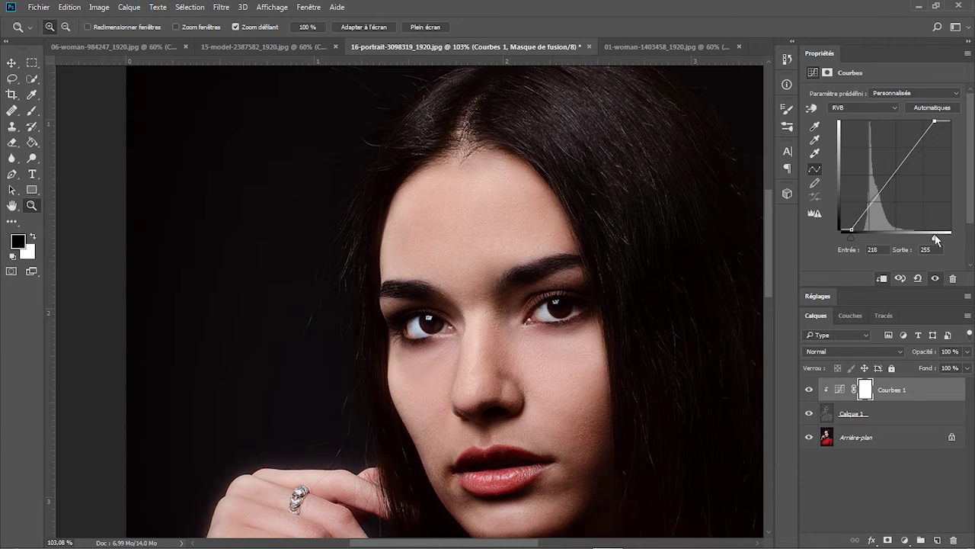
Group the Courbes 1 adjustment with Calque 1 and expand the group
shift+click(844, 418)
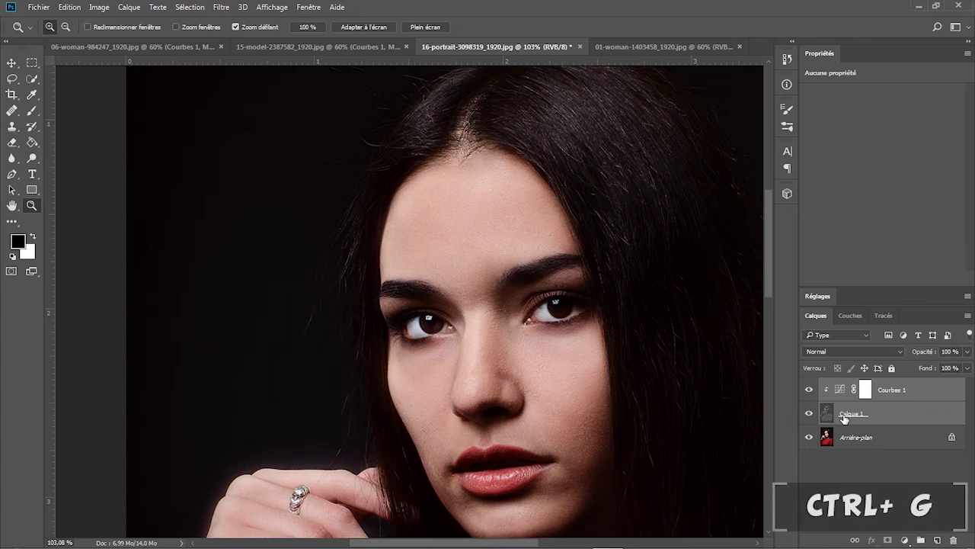
key(ctrl+g)
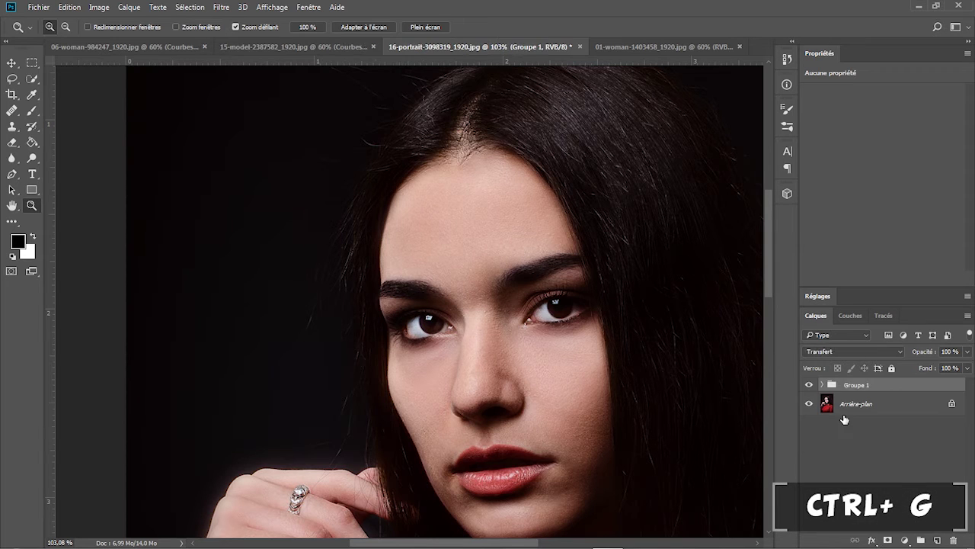
click(824, 386)
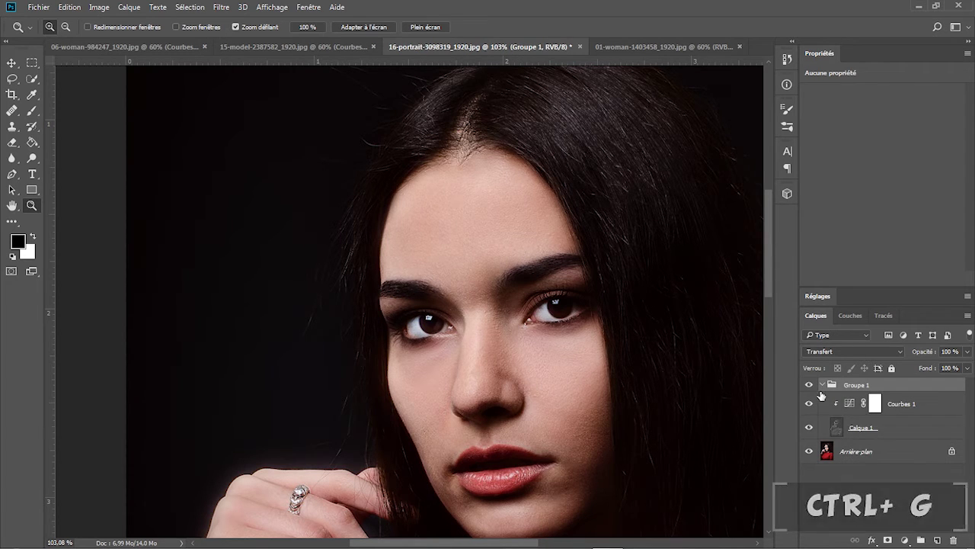
Compare the close-up face with Groupe 1 hidden and shown, and return to the full portrait
click(810, 386)
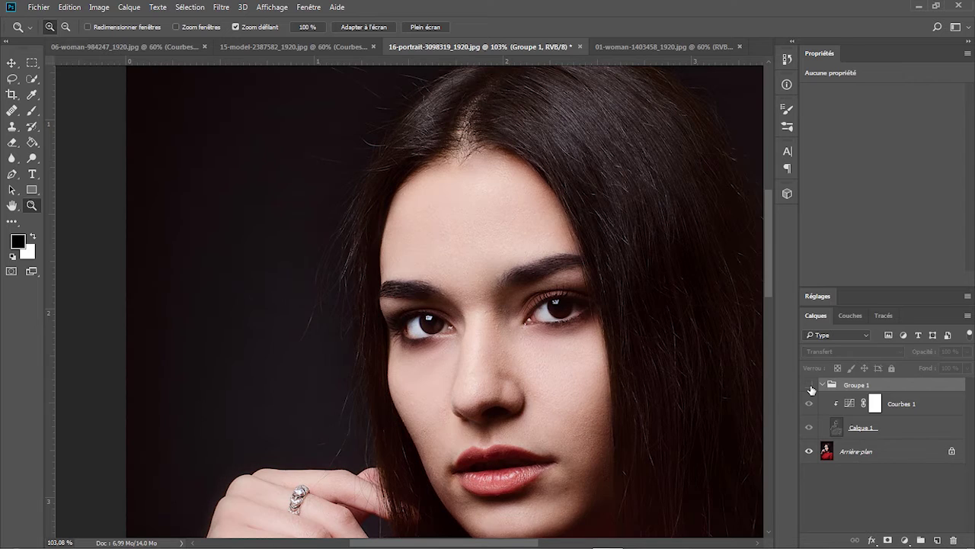
click(810, 387)
click(810, 386)
click(810, 387)
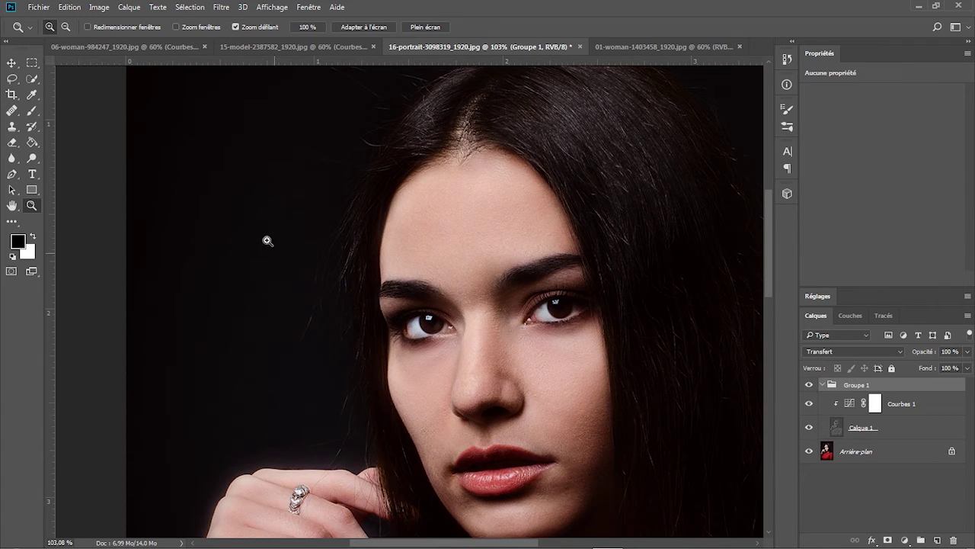
click(365, 28)
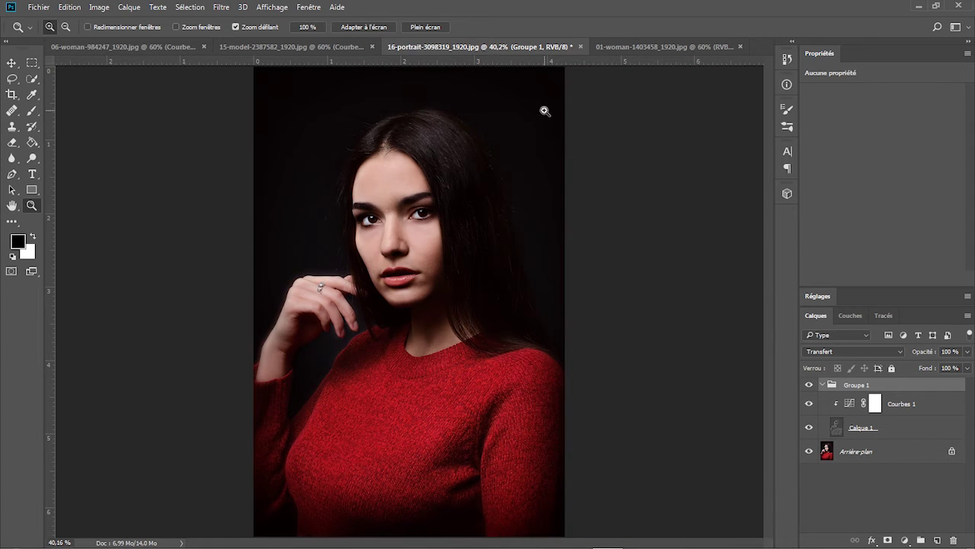
In 01-woman-1403458_1920.jpg, duplicate the background layer and generate a normal map on the copy with blur 0,5 and detail scale 120 %
click(611, 47)
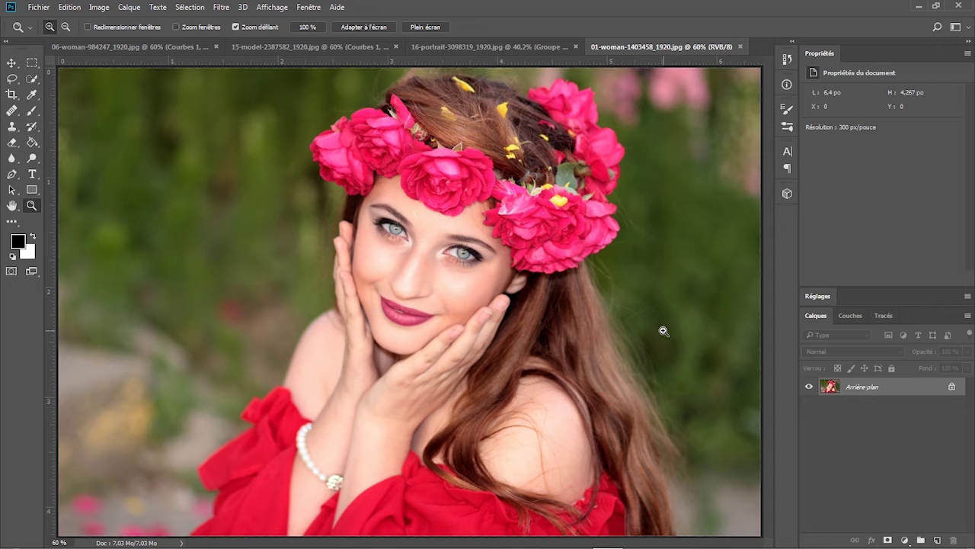
key(ctrl+j)
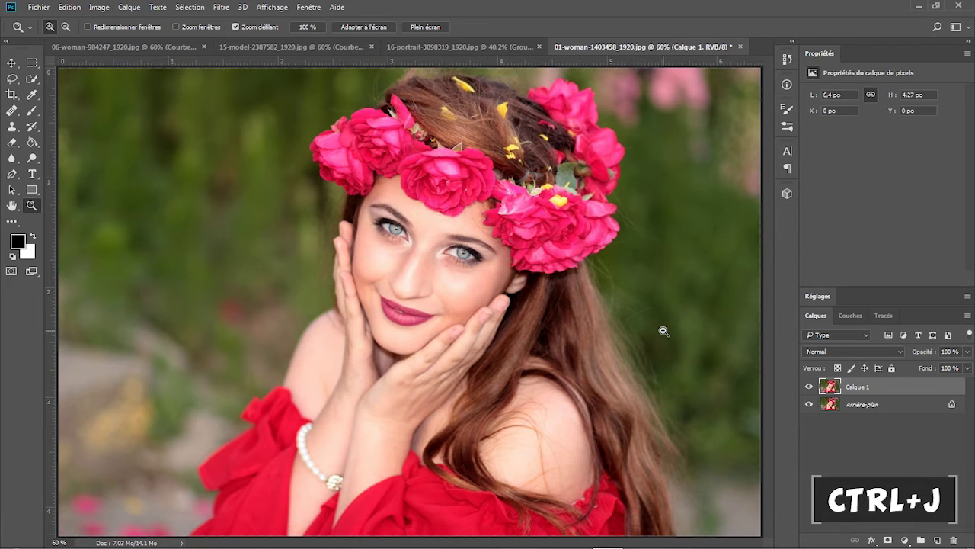
click(222, 8)
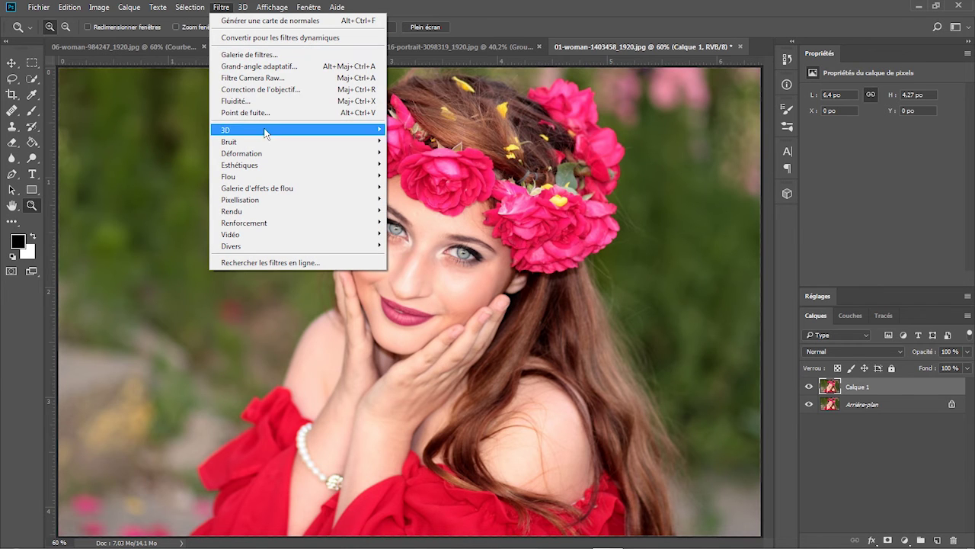
mouse_move(265, 133)
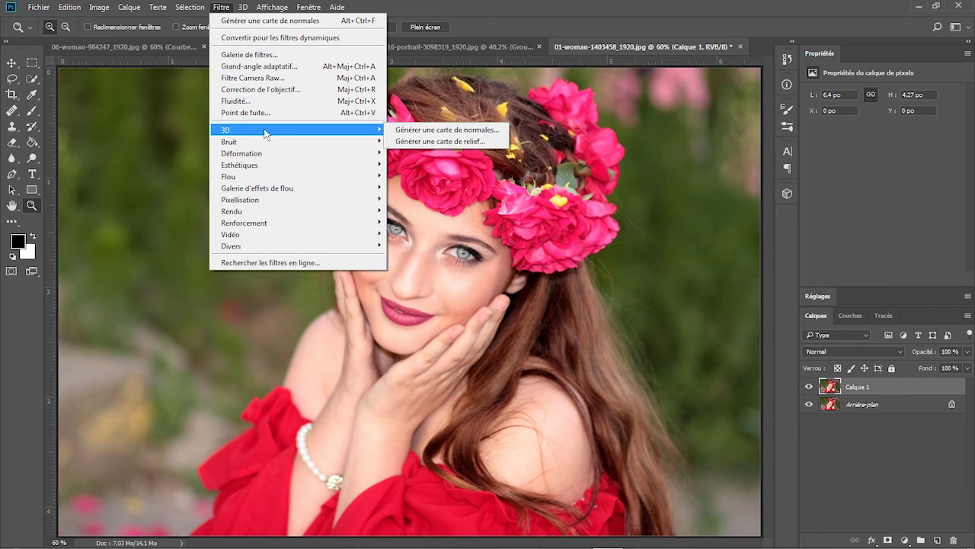
click(417, 132)
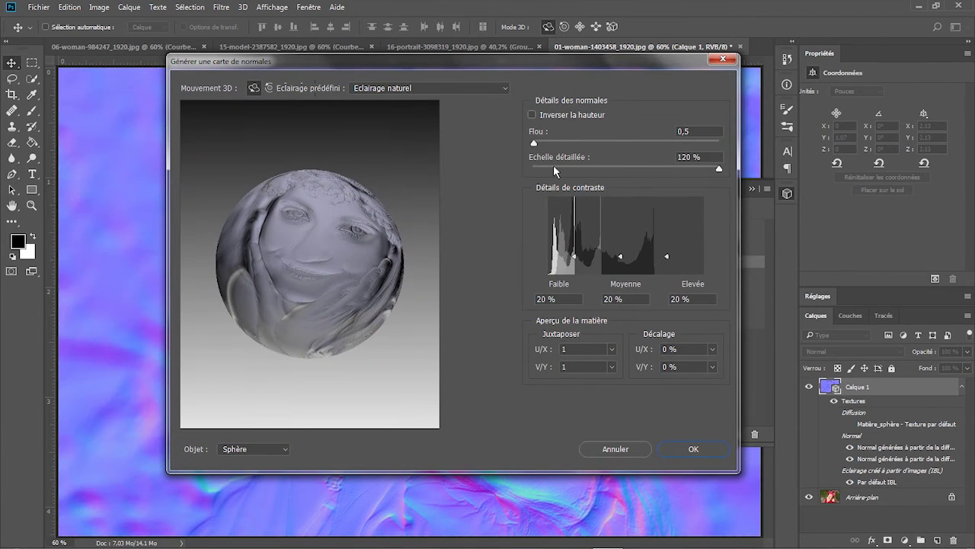
click(690, 451)
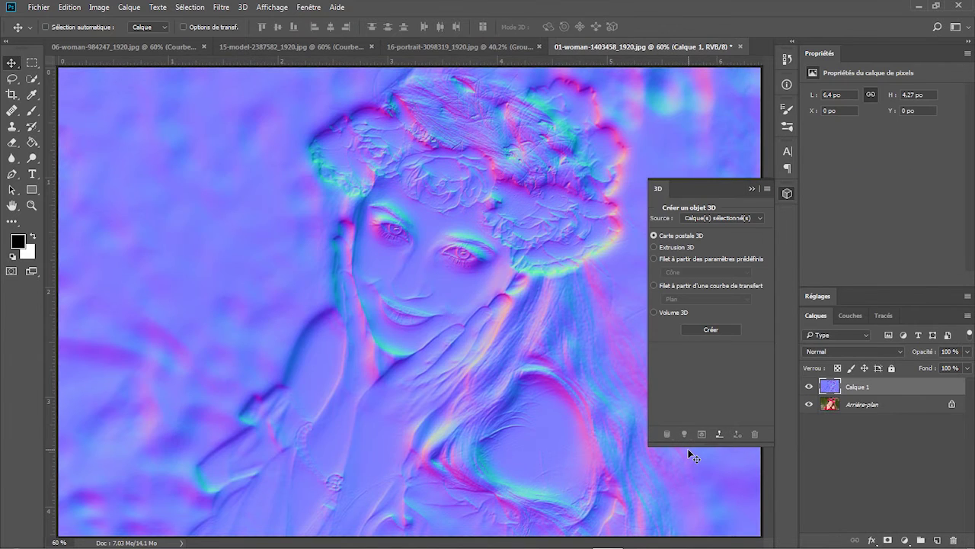
click(752, 188)
Desaturate and invert the flower-crown portrait's normal map, and blend it in Lumière tamisée mode
key(ctrl+shift+u)
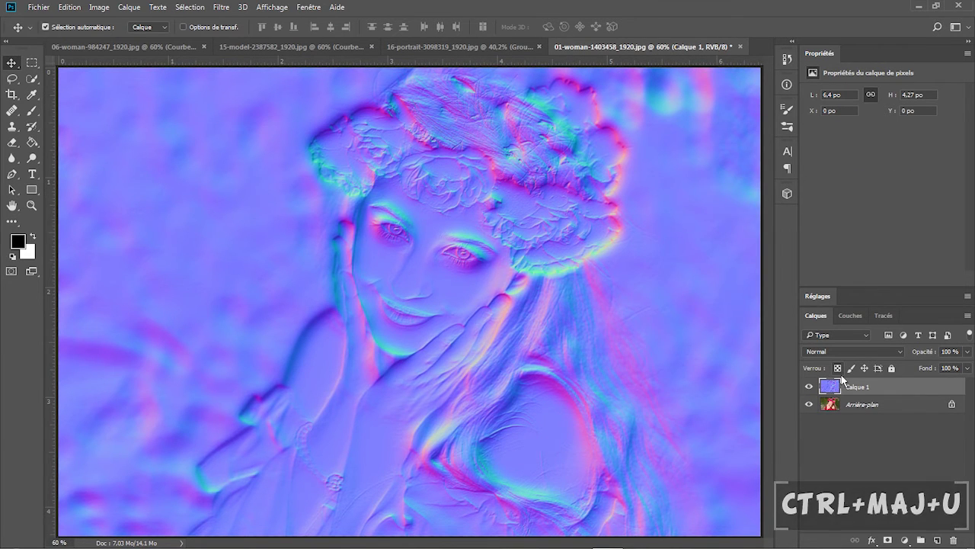
key(ctrl+shift+u)
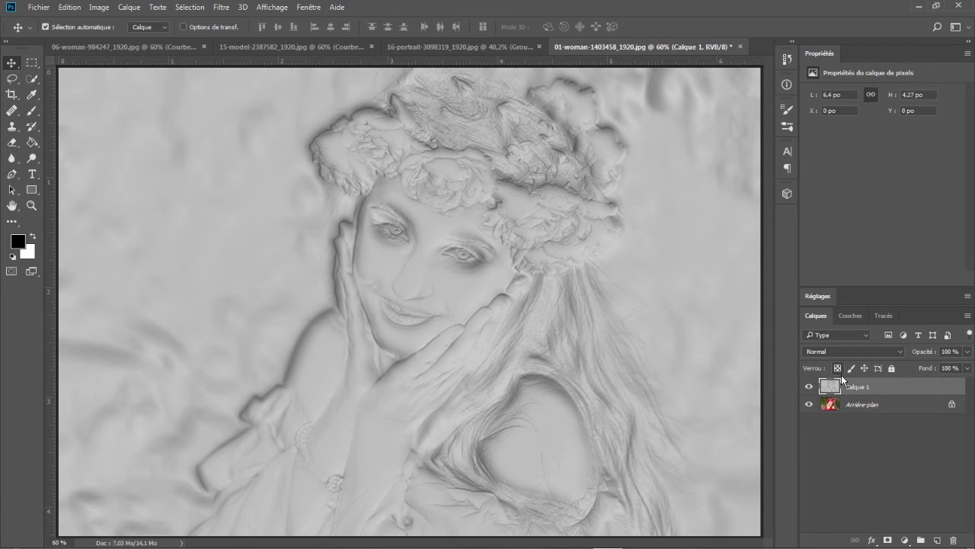
key(ctrl+i)
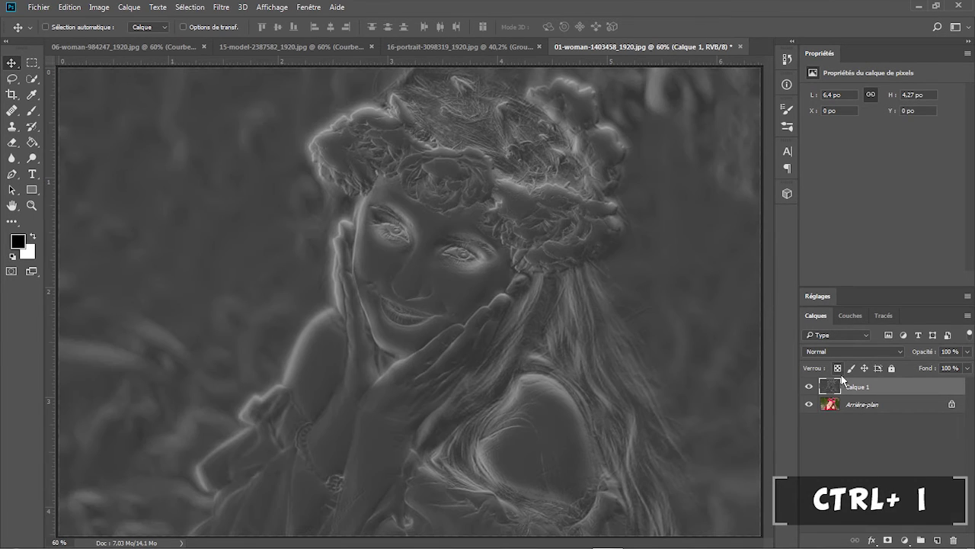
click(881, 354)
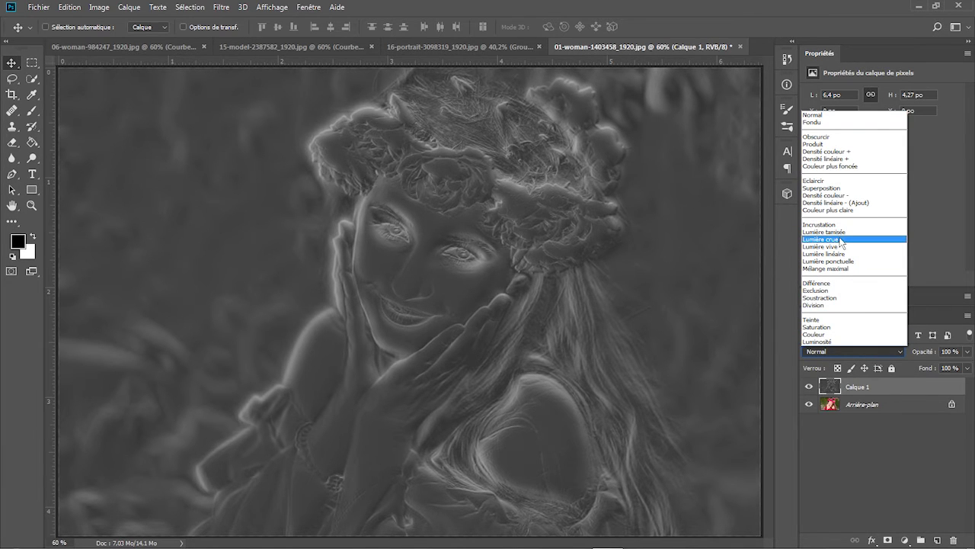
click(840, 232)
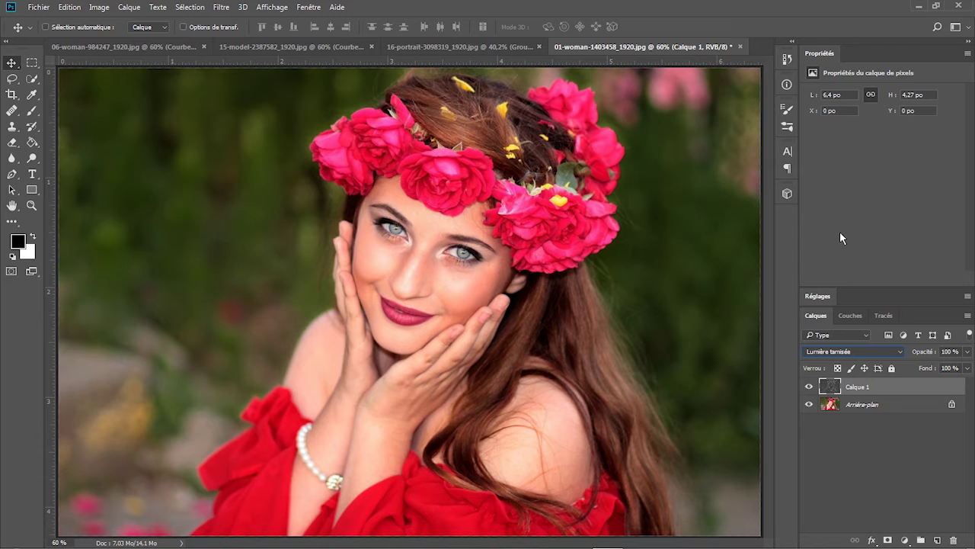
Examine the flower-crown portrait with Calque 1 hidden and shown, in full view and close up on the face
click(810, 387)
click(810, 388)
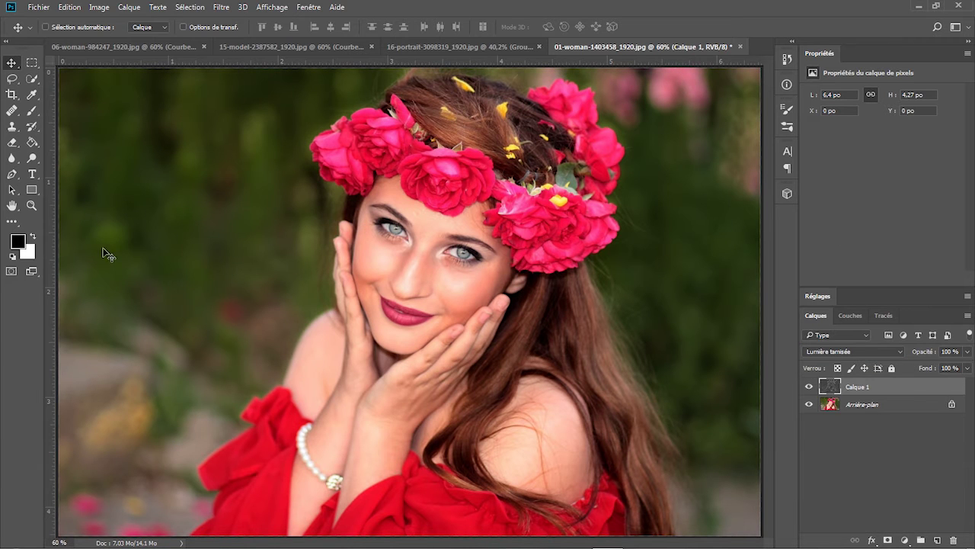
click(31, 206)
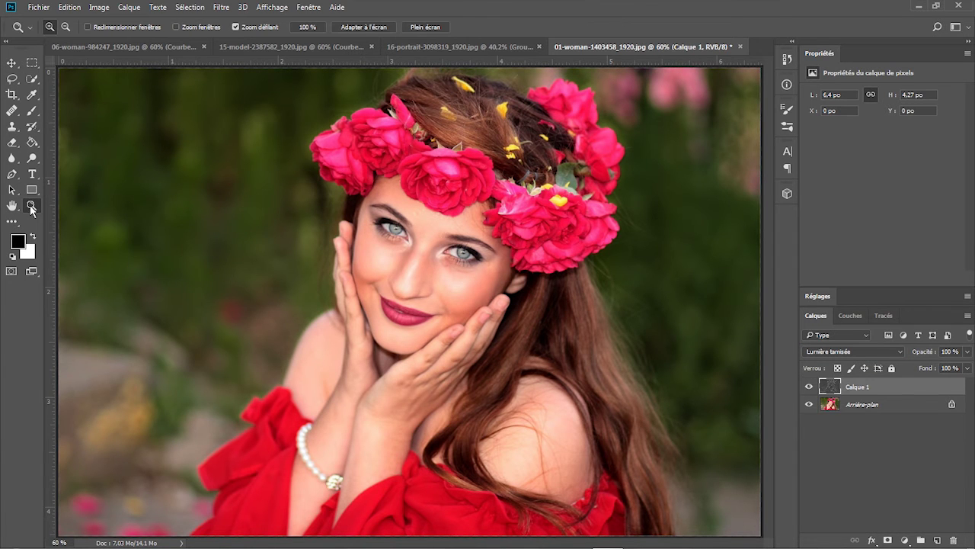
click(287, 124)
click(11, 206)
drag(715, 409, 533, 280)
click(810, 388)
click(810, 389)
click(810, 389)
click(810, 388)
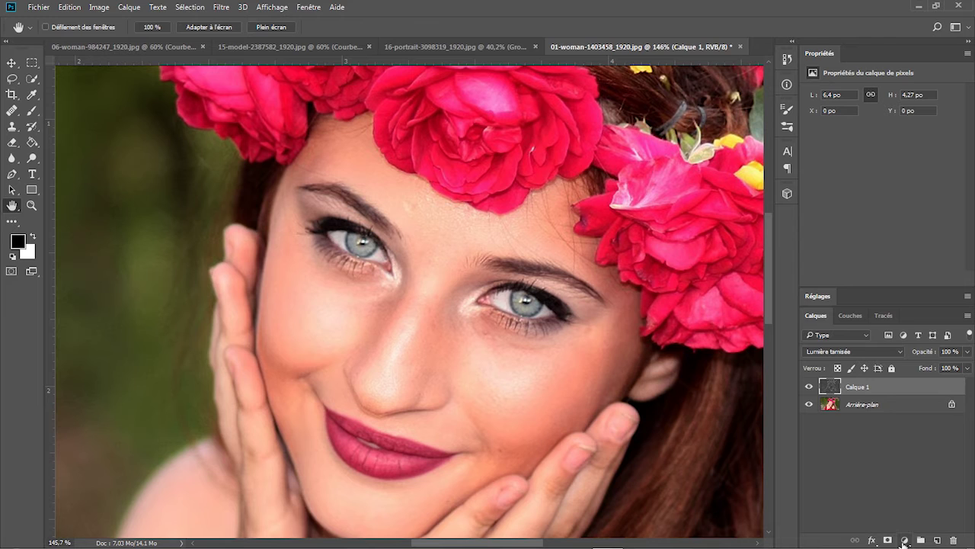
Add a Courbes adjustment clipped to Calque 1, lower the white point's input, and set the black point to input 24, output 0
click(906, 541)
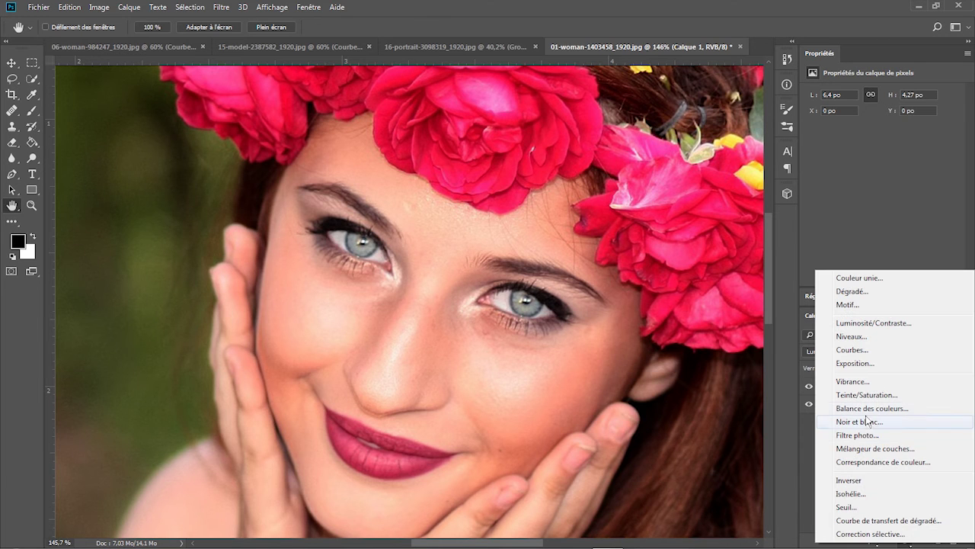
click(852, 350)
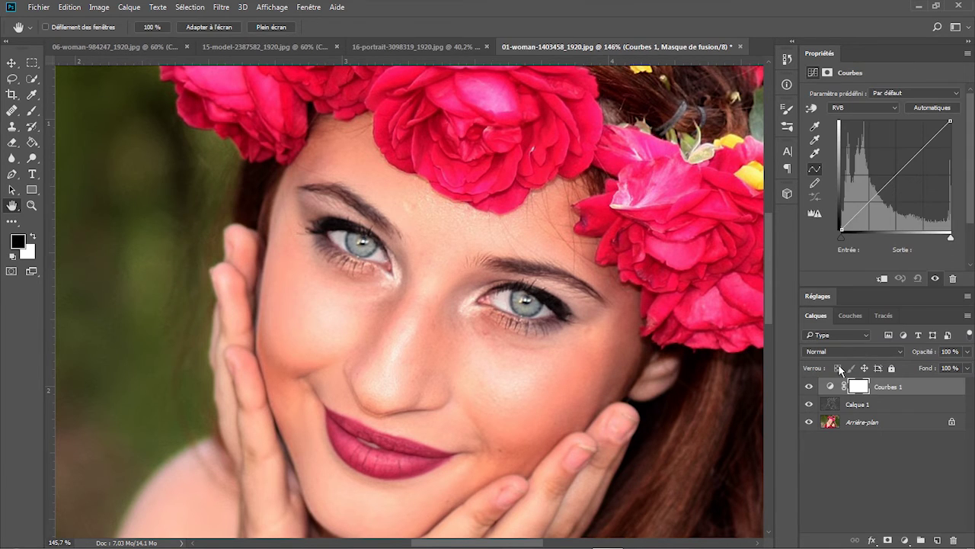
click(881, 279)
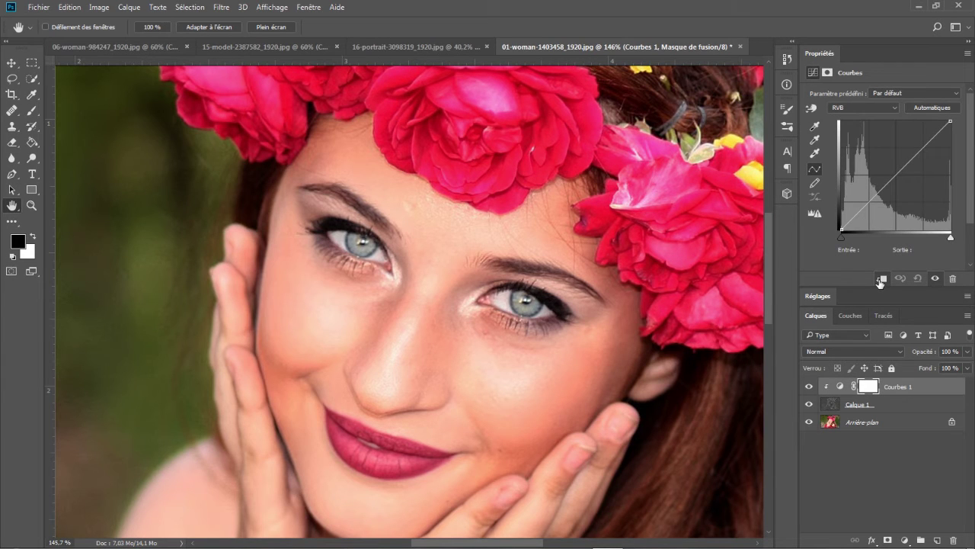
drag(951, 233, 914, 234)
drag(845, 241, 853, 242)
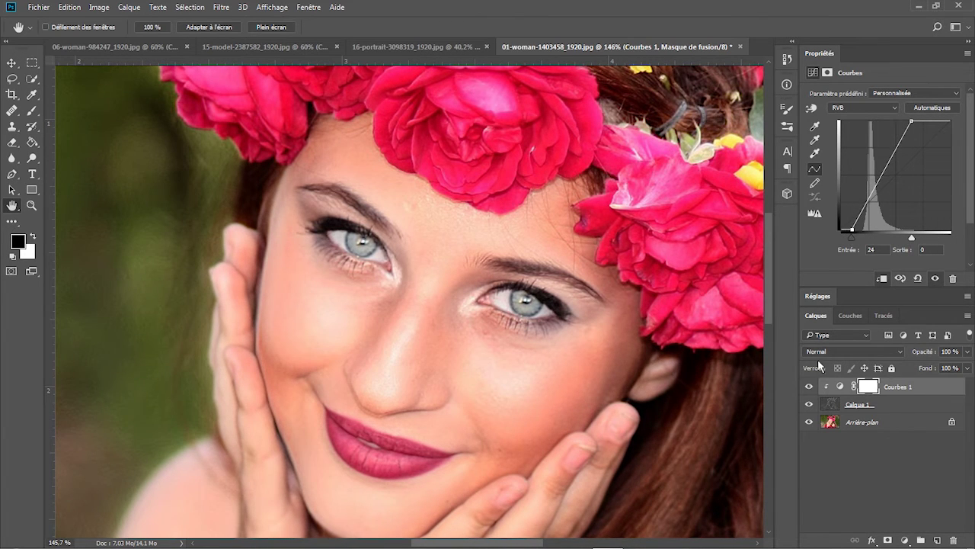
Group Courbes 1 with Calque 1 in the flower-crown portrait, and compare the face with the group hidden and shown
click(851, 406)
key(ctrl+g)
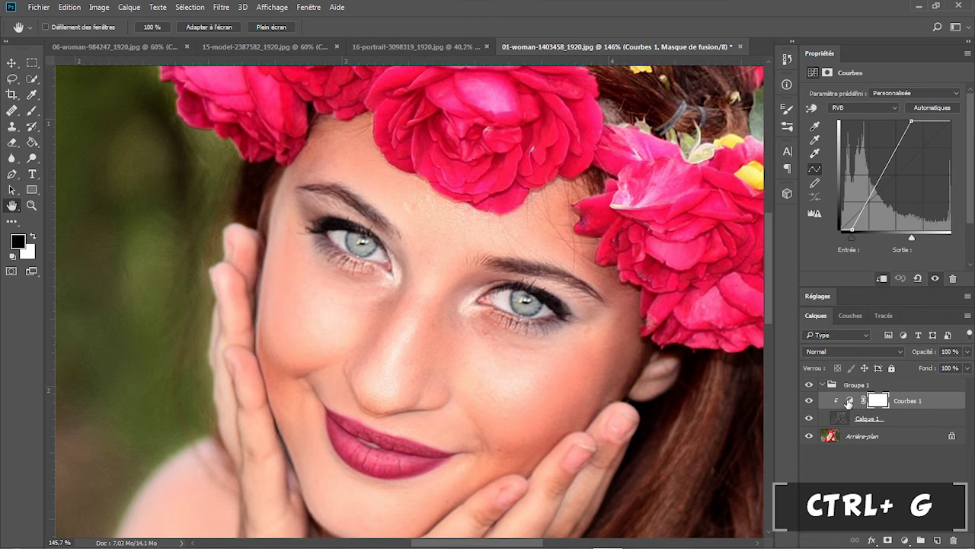
click(809, 386)
click(810, 387)
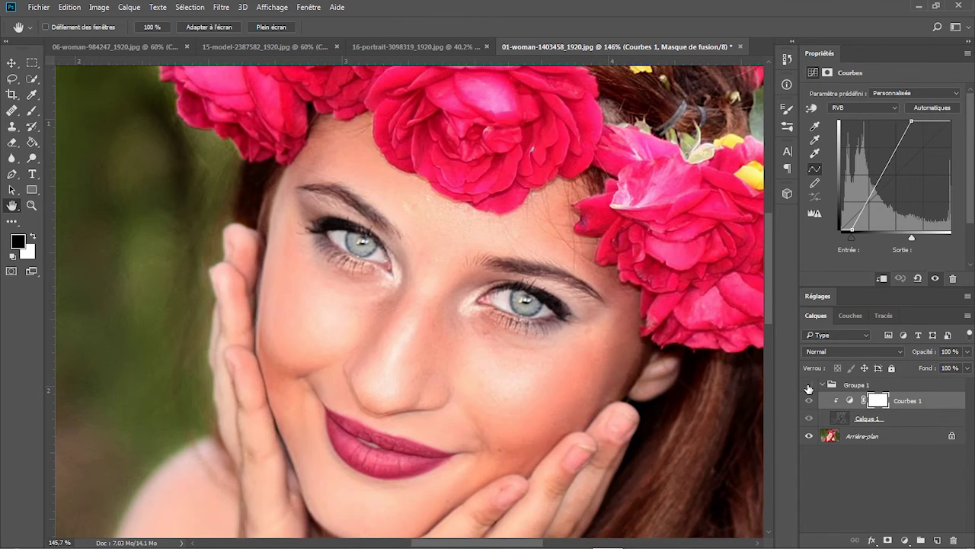
Make Groupe 1 visible again and give it a layer mask inverted to black with Négatif
click(809, 388)
click(860, 386)
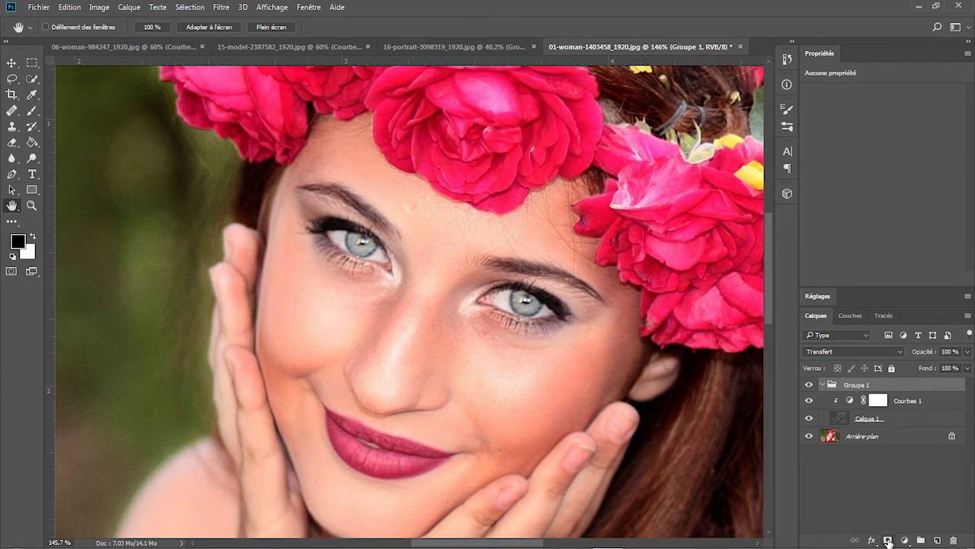
click(889, 541)
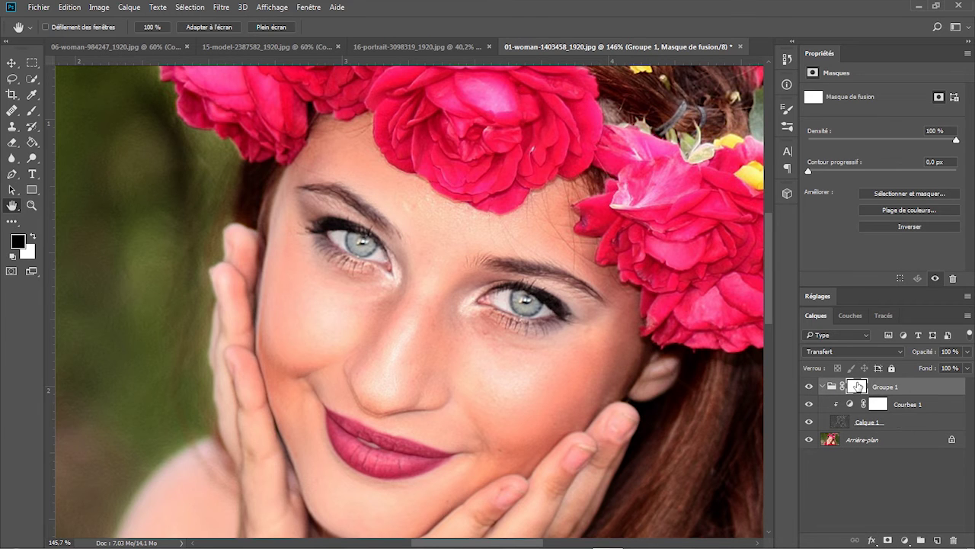
click(99, 7)
mouse_move(115, 37)
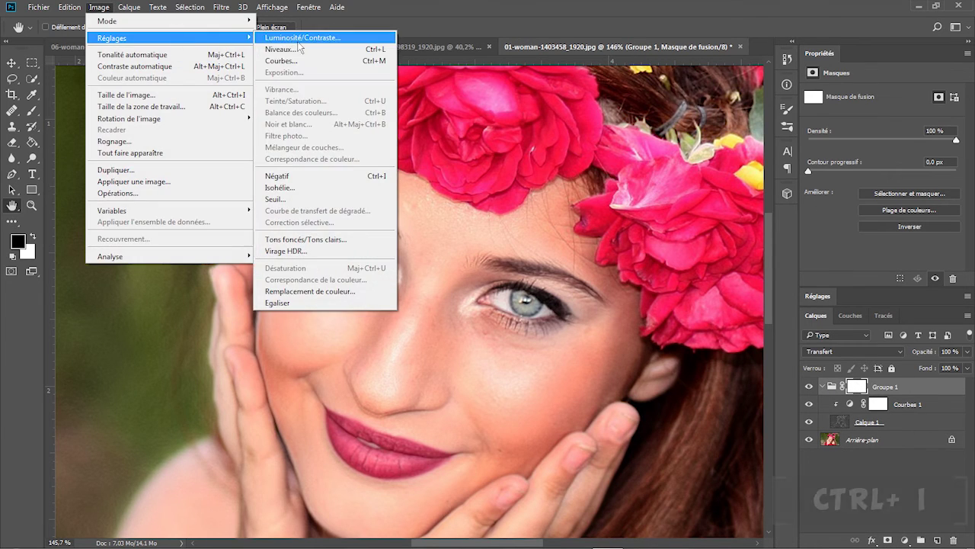
click(307, 176)
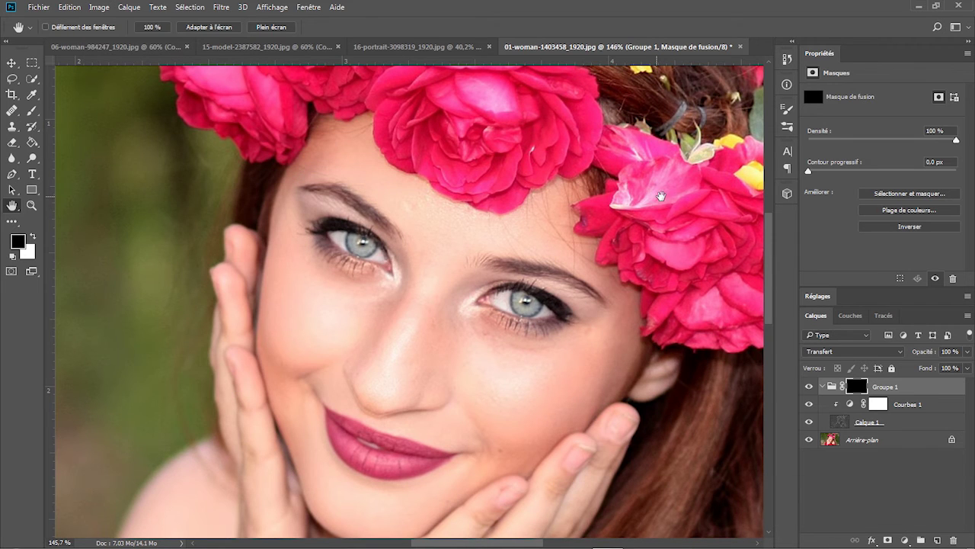
Open Groupe 1's layer mask in Sélectionner et masquer, keeping the Incrustation view mode
right_click(860, 389)
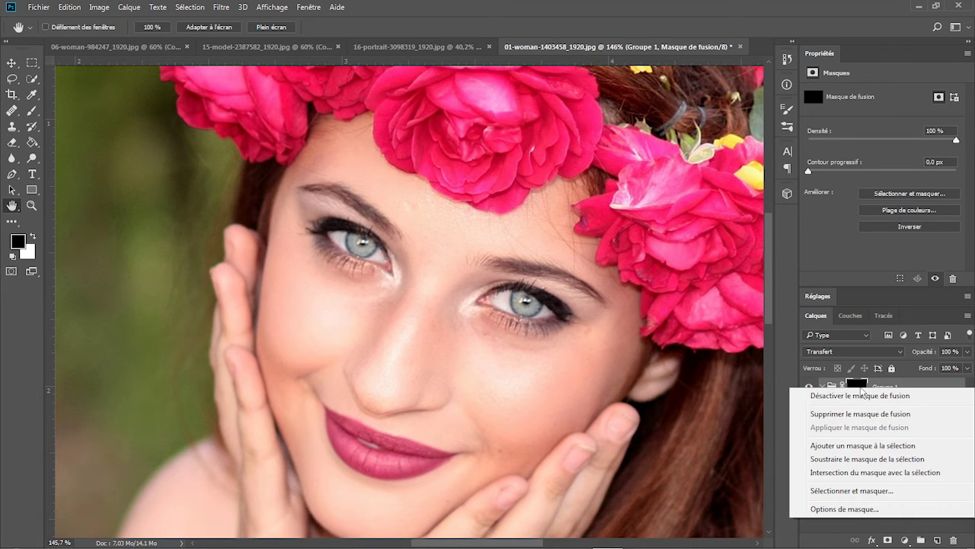
click(831, 491)
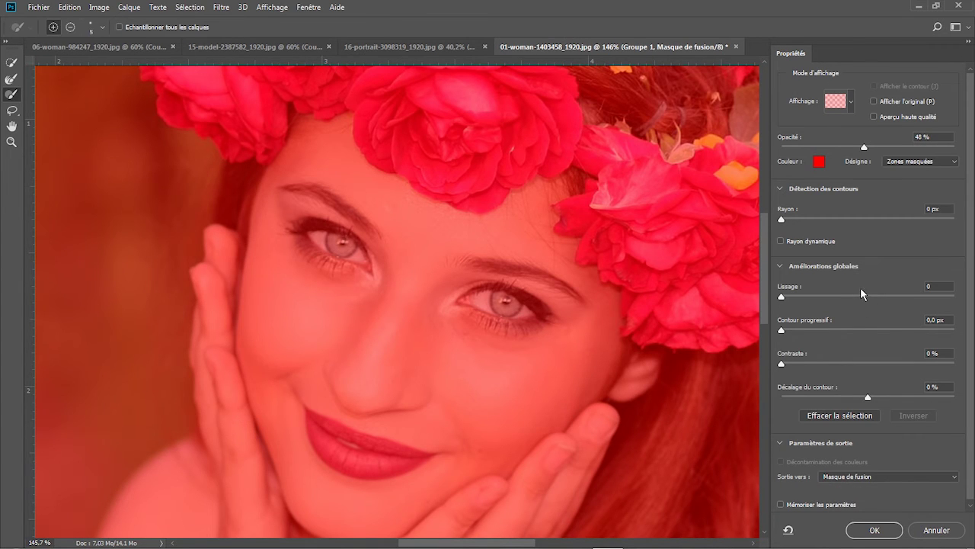
click(850, 105)
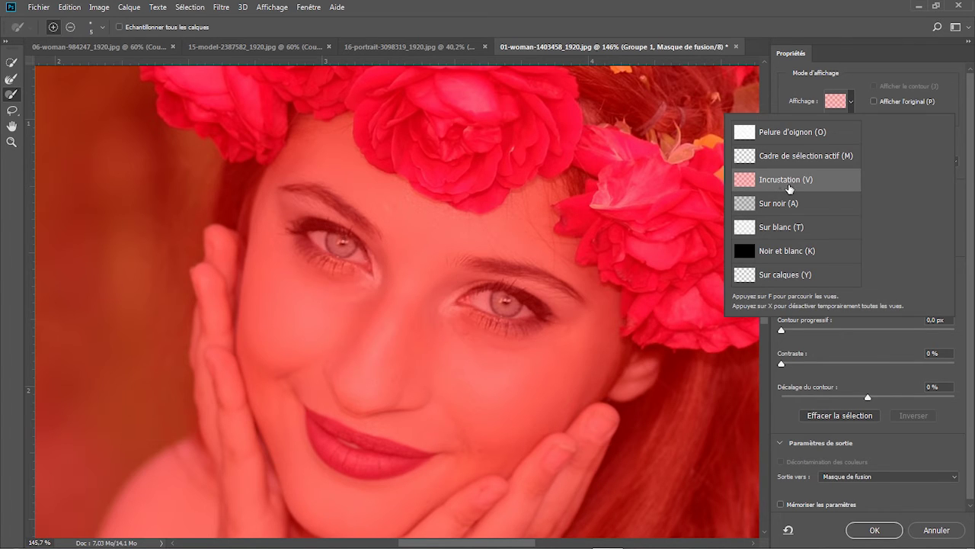
click(10, 190)
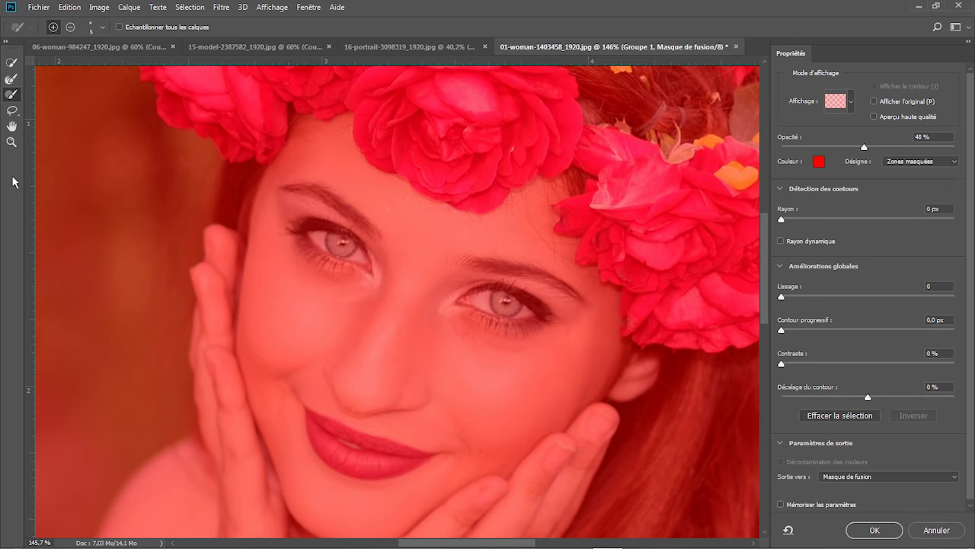
Brush over the whites and irises of both eyes to add them to the mask selection
click(11, 143)
drag(449, 290, 509, 327)
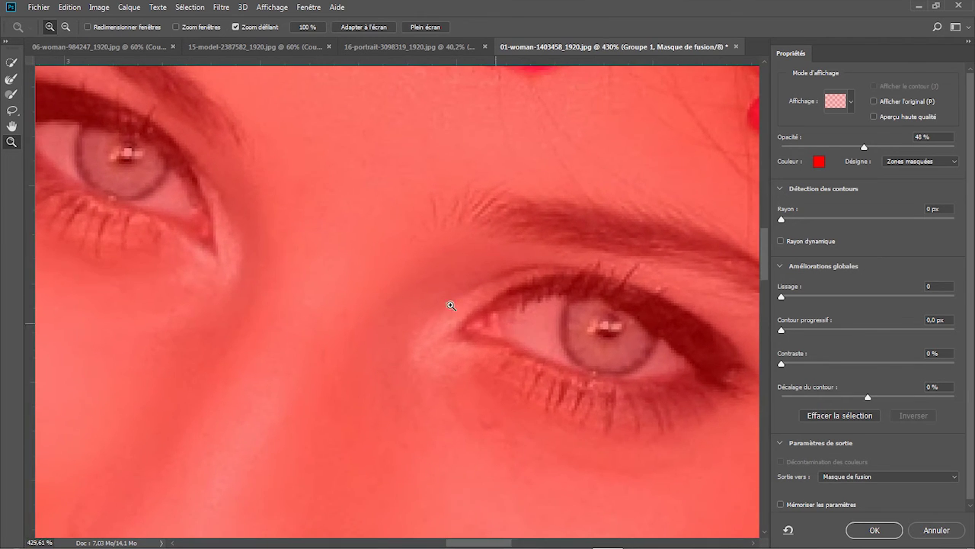
click(15, 98)
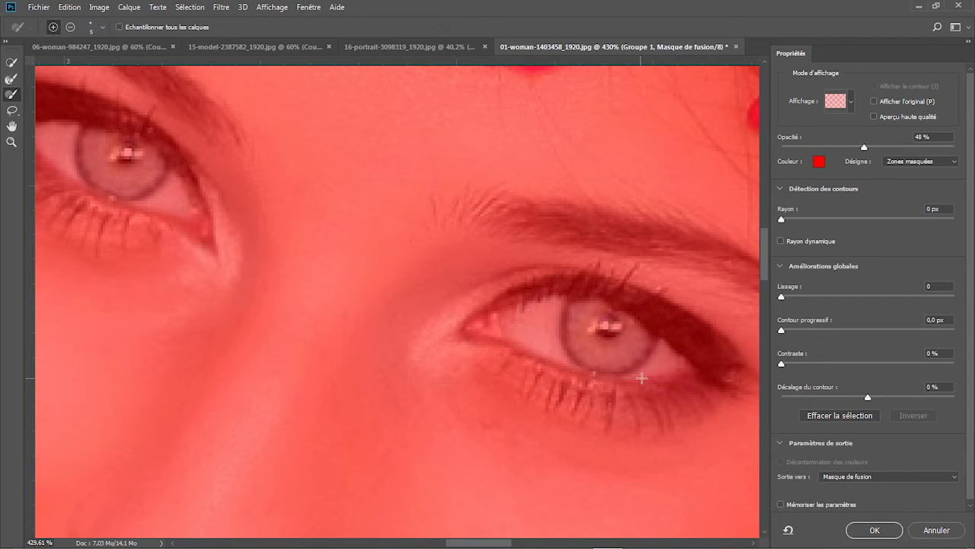
mouse_move(634, 354)
mouse_down()
mouse_move(594, 313)
mouse_move(539, 309)
mouse_move(514, 322)
mouse_move(599, 304)
mouse_move(695, 369)
mouse_move(608, 373)
mouse_move(475, 328)
mouse_move(486, 320)
mouse_move(504, 319)
mouse_move(479, 330)
mouse_move(550, 325)
mouse_move(551, 314)
mouse_move(503, 314)
mouse_move(514, 301)
mouse_move(612, 304)
mouse_move(661, 331)
mouse_move(695, 363)
mouse_up()
mouse_move(520, 337)
mouse_down()
mouse_move(653, 351)
mouse_move(608, 330)
mouse_move(567, 332)
mouse_move(584, 337)
mouse_up()
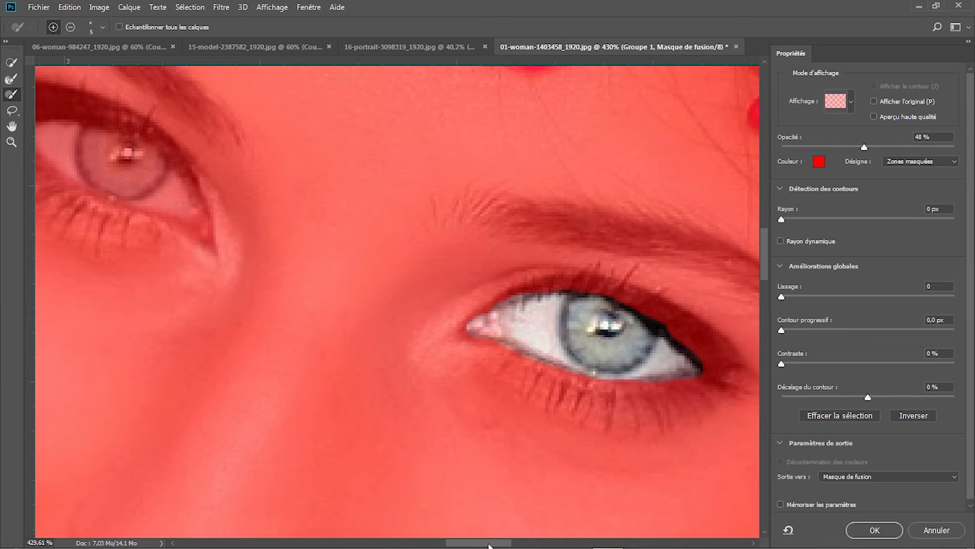
drag(489, 544, 454, 543)
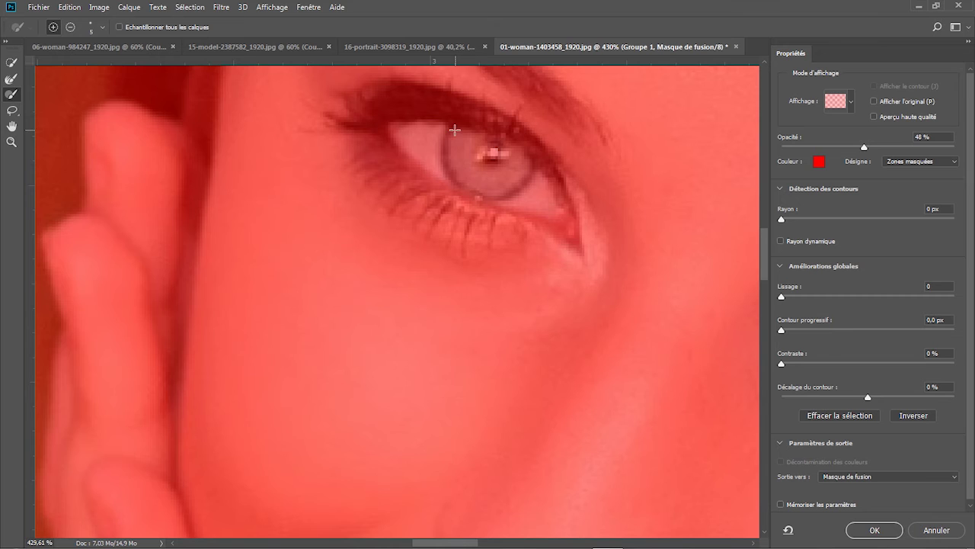
mouse_move(474, 143)
mouse_down()
mouse_move(543, 201)
mouse_move(543, 184)
mouse_move(501, 139)
mouse_move(380, 126)
mouse_move(446, 180)
mouse_move(564, 230)
mouse_move(536, 163)
mouse_move(528, 177)
mouse_move(493, 148)
mouse_move(554, 209)
mouse_move(477, 165)
mouse_move(479, 152)
mouse_move(402, 132)
mouse_move(495, 165)
mouse_move(464, 176)
mouse_move(422, 156)
mouse_move(534, 204)
mouse_move(554, 228)
mouse_move(514, 208)
mouse_up()
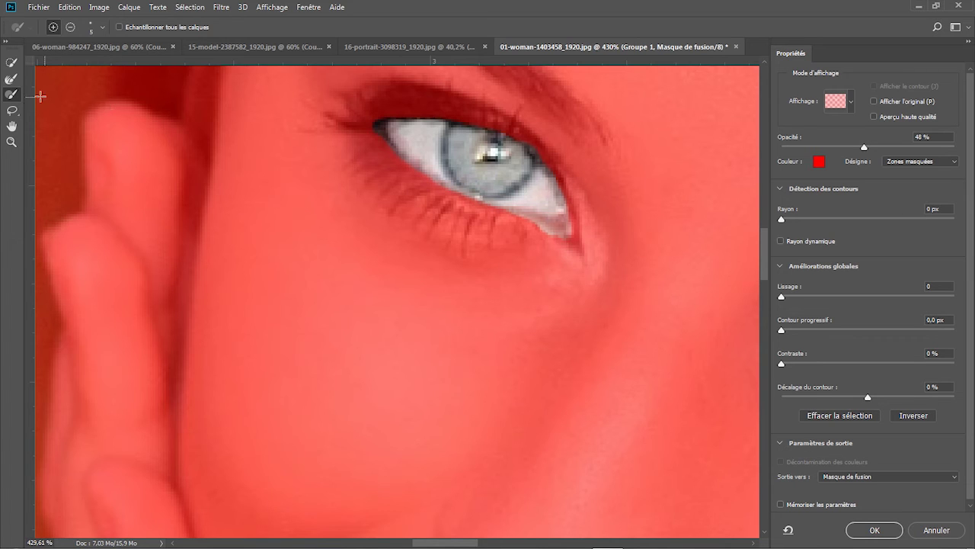
Subtract the inner corners of both eyes from the selection and apply the result to the layer mask
click(72, 29)
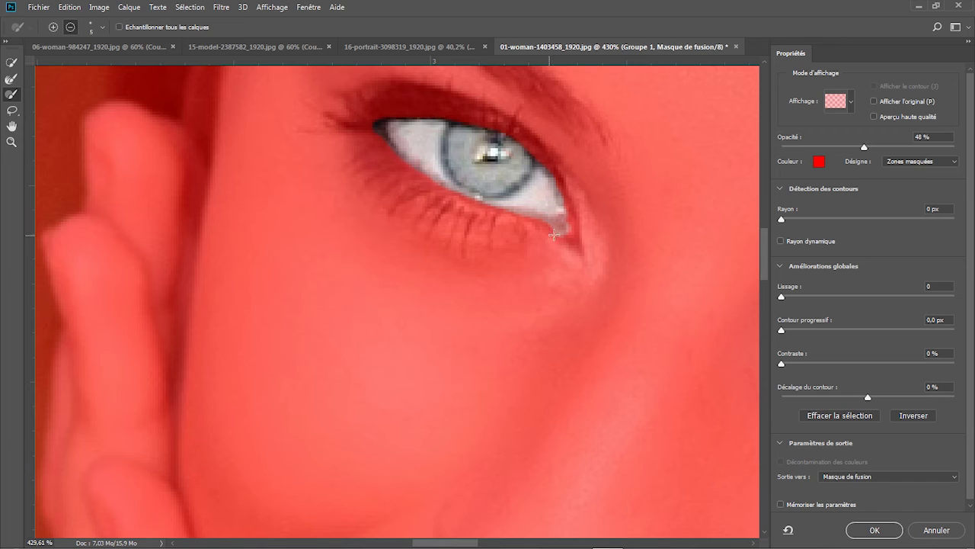
drag(571, 225, 533, 223)
drag(455, 546, 490, 528)
mouse_move(445, 333)
mouse_down()
mouse_move(458, 336)
mouse_move(446, 320)
mouse_move(432, 326)
mouse_move(452, 333)
mouse_up()
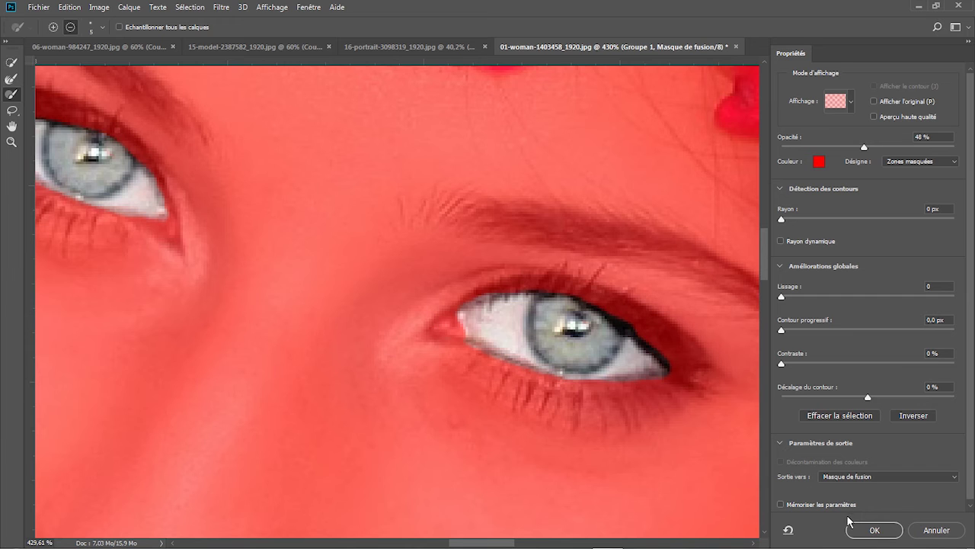
click(865, 534)
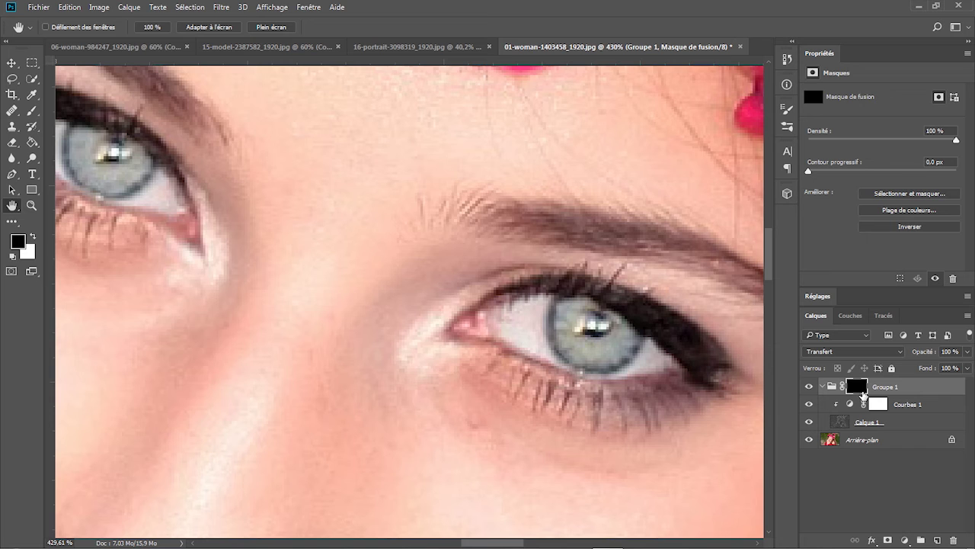
Fit the portrait to the screen and invert Groupe 1's mask with Négatif so the eyes are excluded from the effect
click(31, 206)
click(352, 28)
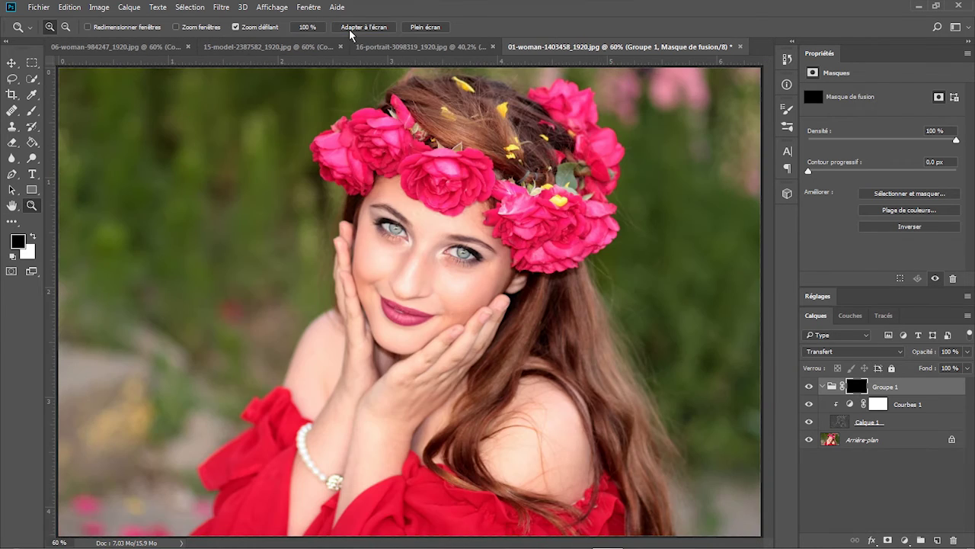
click(99, 9)
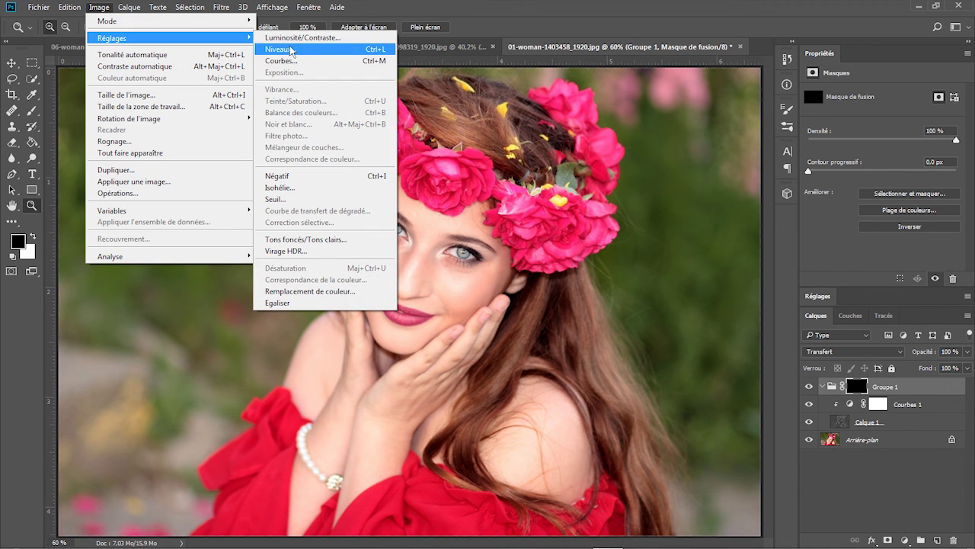
click(336, 175)
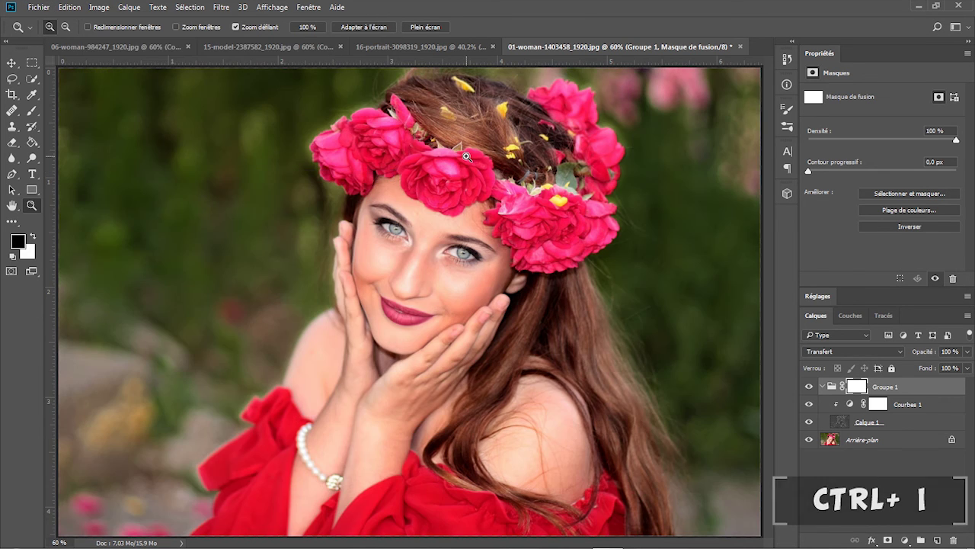
Compare the whole flower-crown portrait with Groupe 1 hidden and shown
click(811, 388)
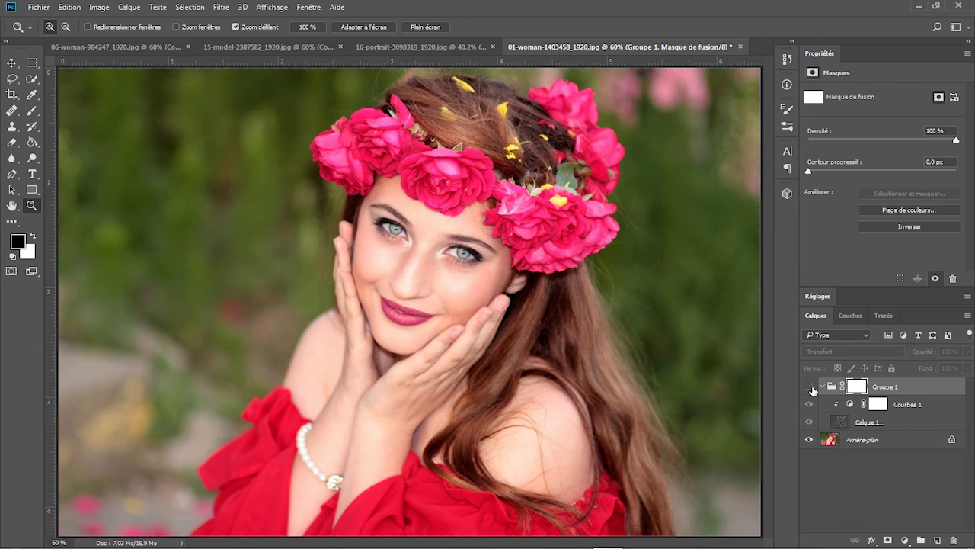
click(811, 388)
click(811, 388)
click(811, 388)
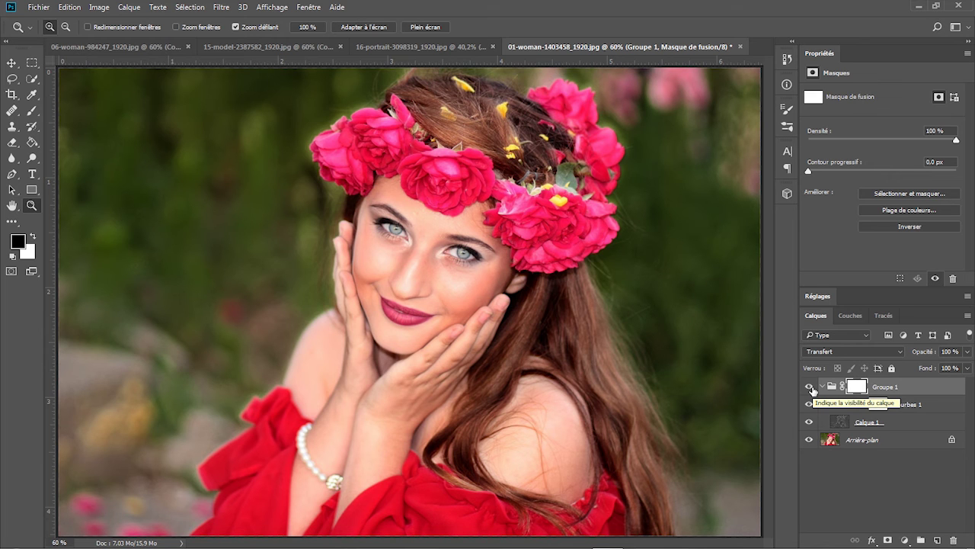
Examine the face close up with the masked Groupe 1 hidden and shown
drag(326, 157, 370, 206)
click(11, 206)
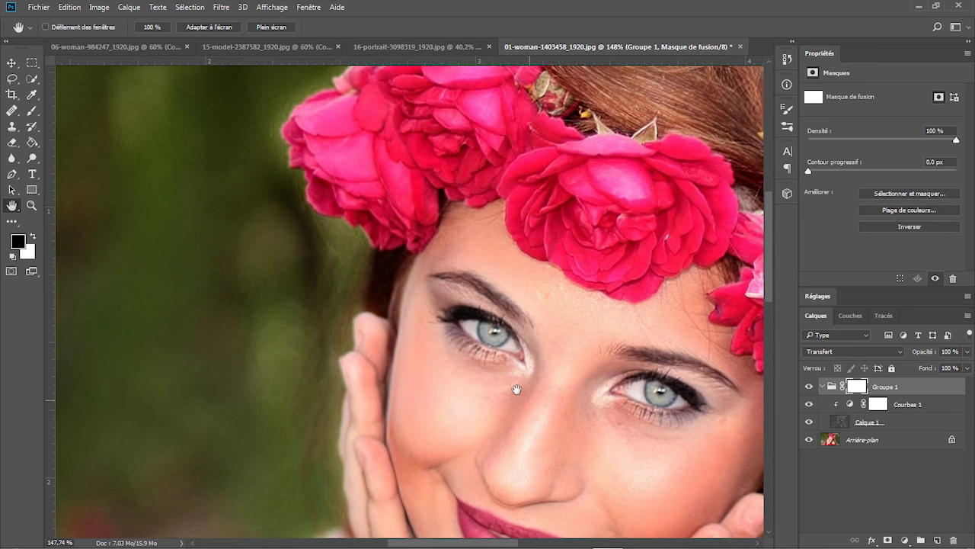
drag(528, 398, 400, 267)
click(811, 387)
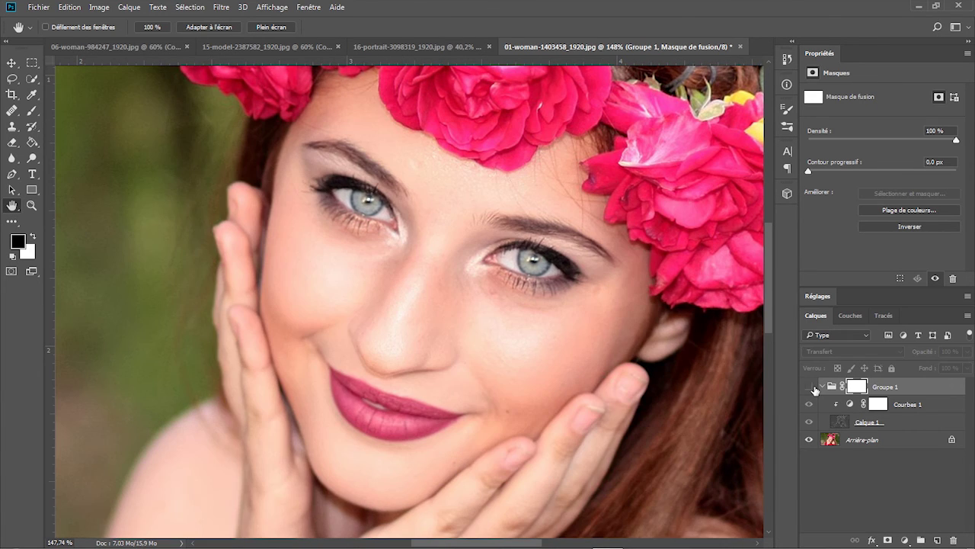
click(810, 387)
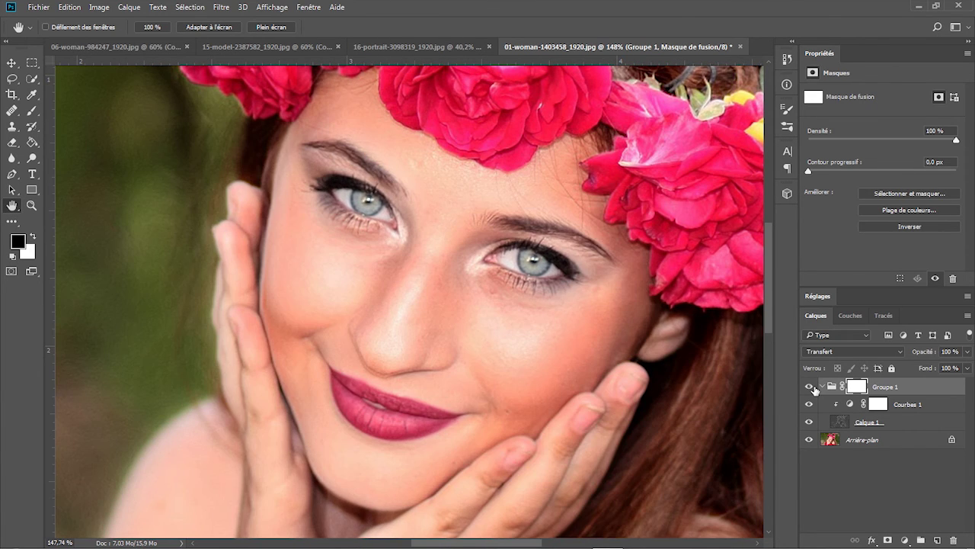
click(812, 387)
click(811, 387)
click(811, 387)
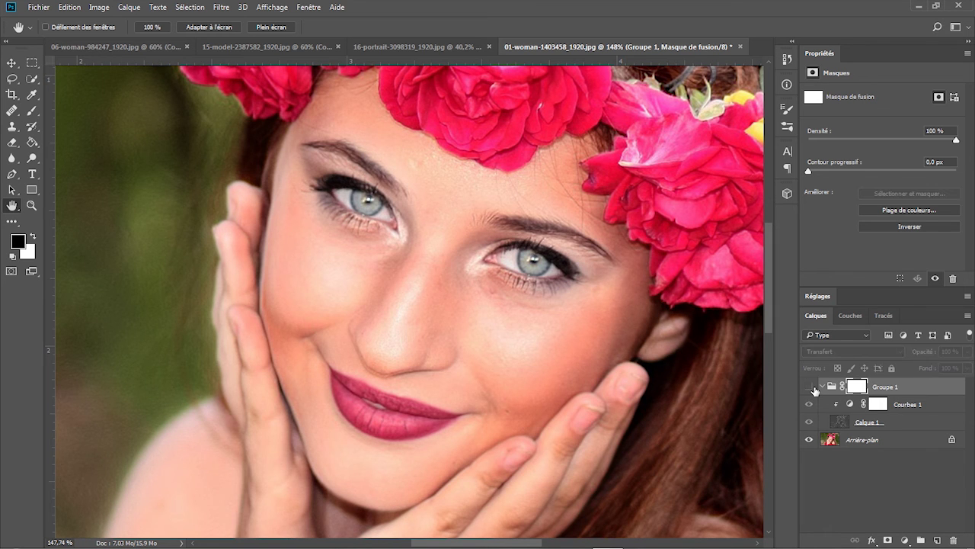
click(811, 387)
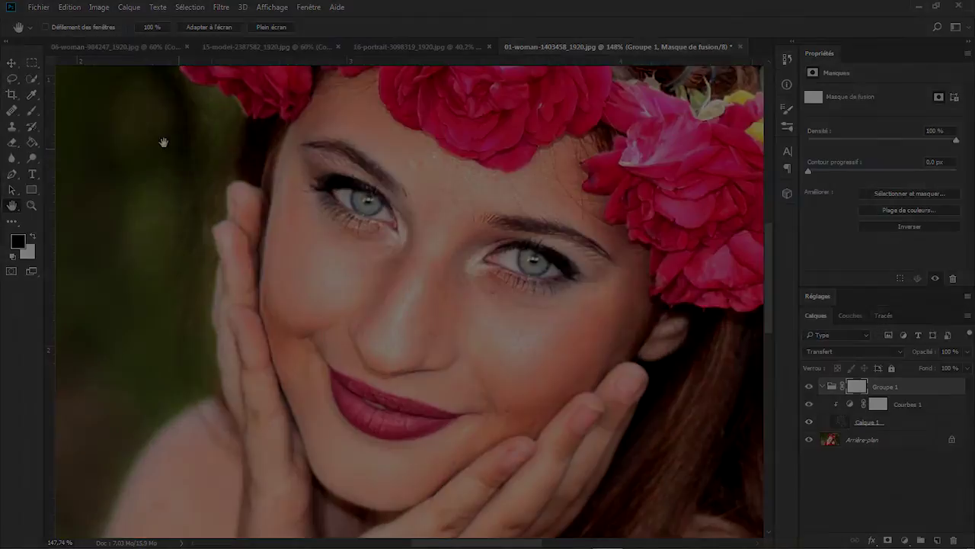